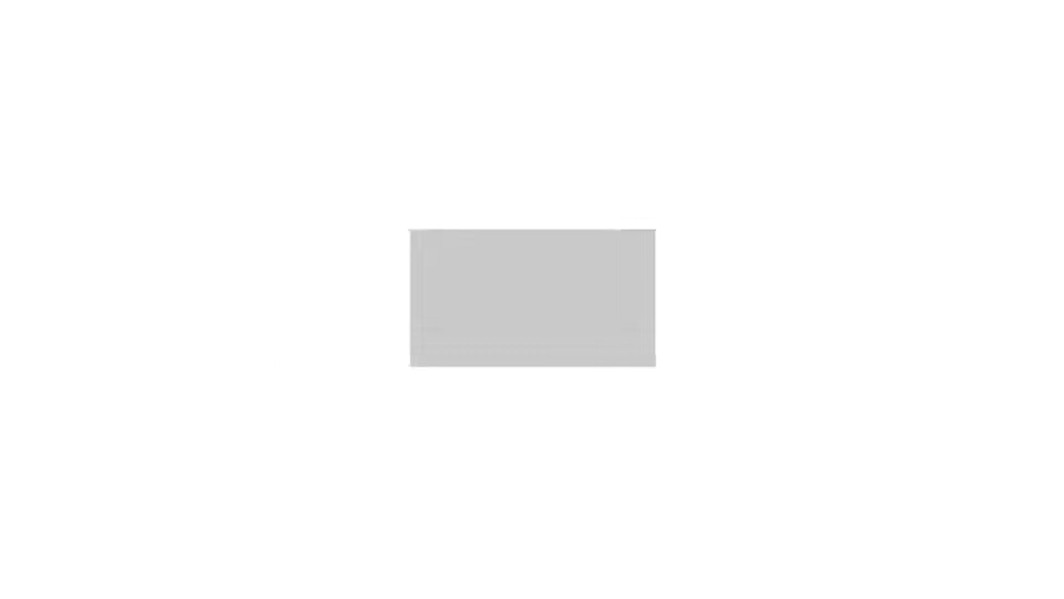
pyautogui.press('space')
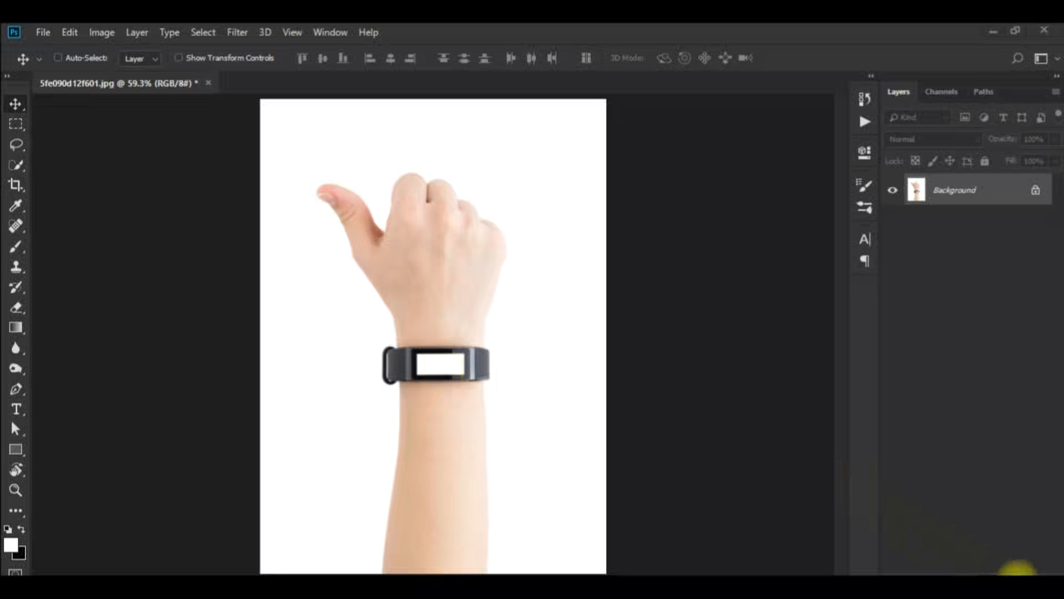
# Create a new layer above the Background and set the Clone Stamp tool to sample Current & Below.
pyautogui.click(1020, 571)
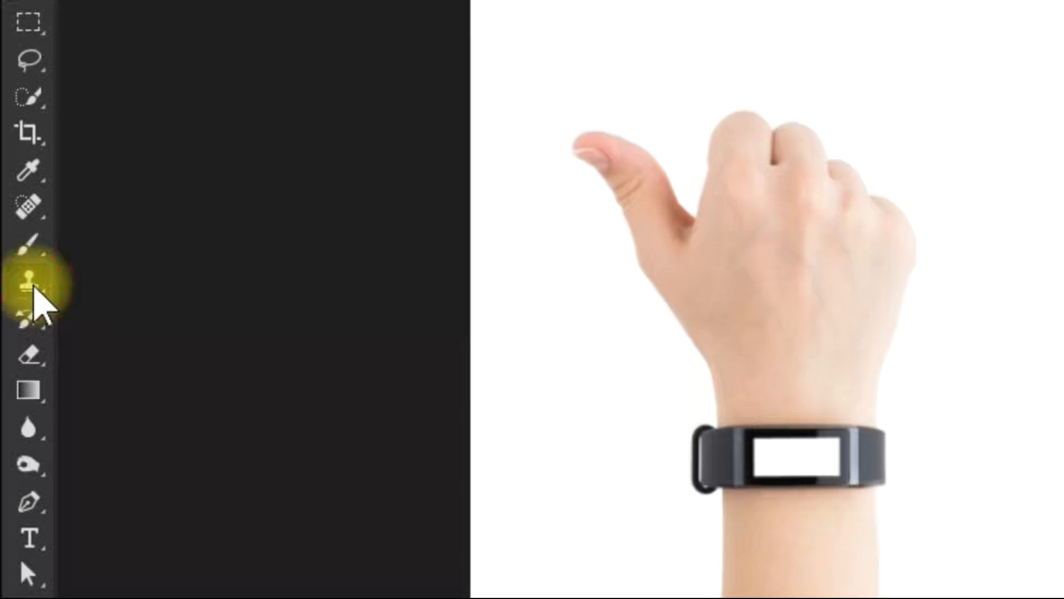
pyautogui.click(35, 286)
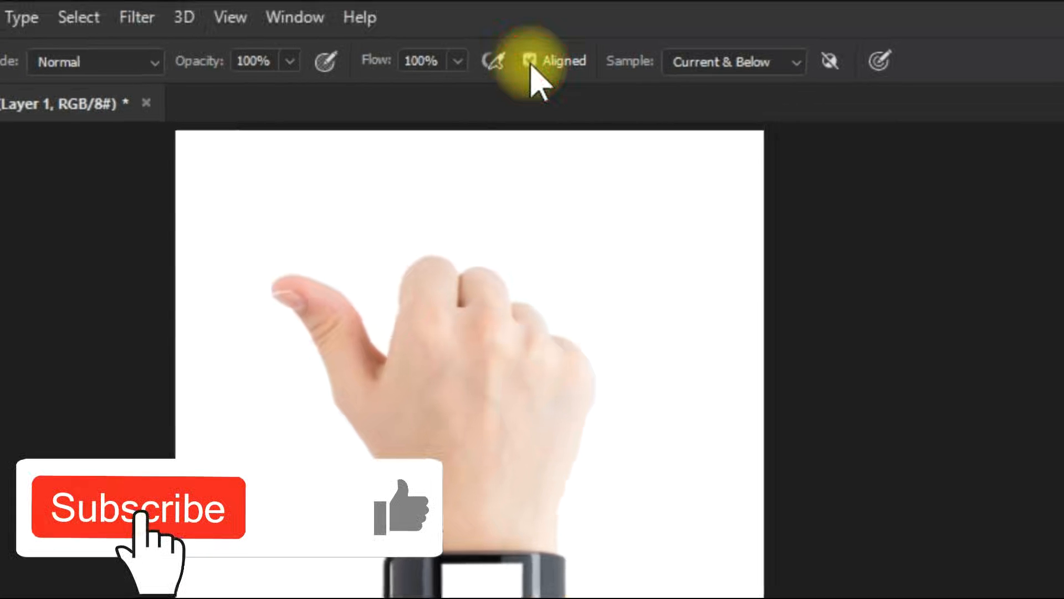
pyautogui.click(791, 61)
pyautogui.click(799, 84)
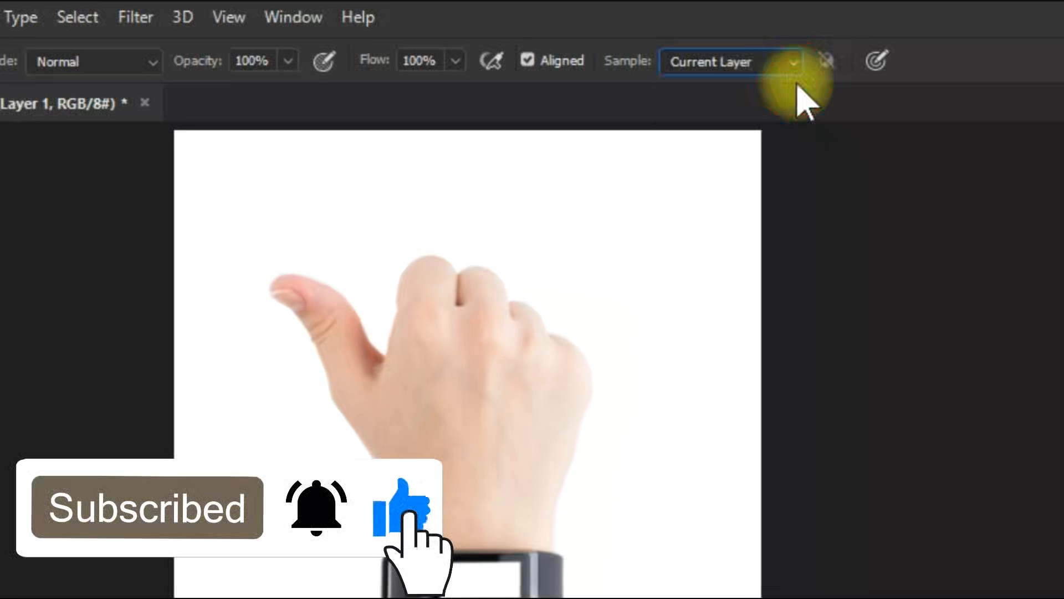
pyautogui.click(793, 68)
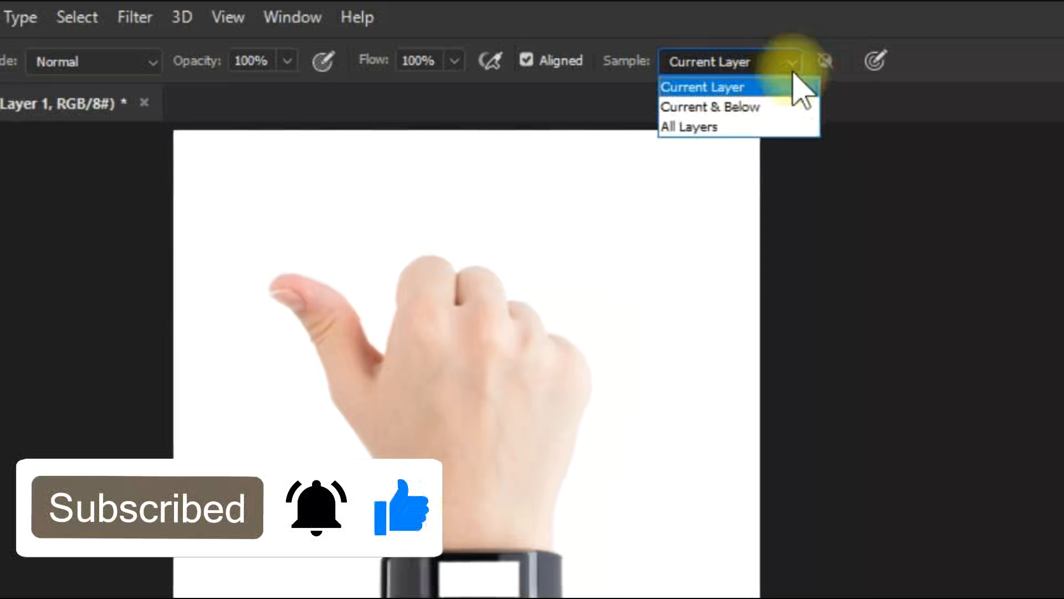
pyautogui.click(796, 106)
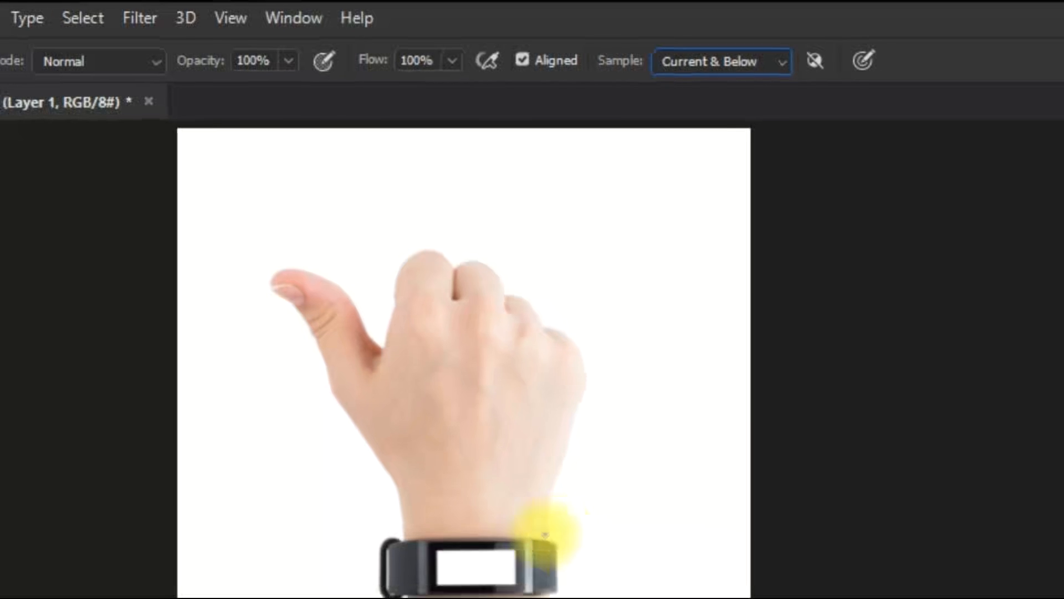
# Set the Clone Stamp brush size to 70 for retouching the wristband.
pyautogui.click(17, 105)
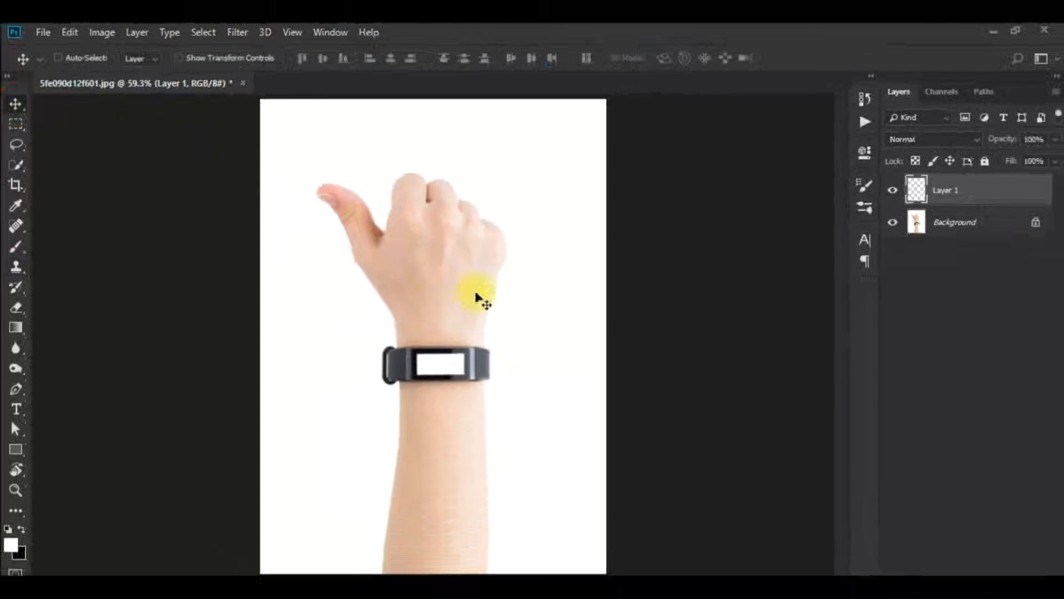
pyautogui.press('z')
pyautogui.click(404, 340)
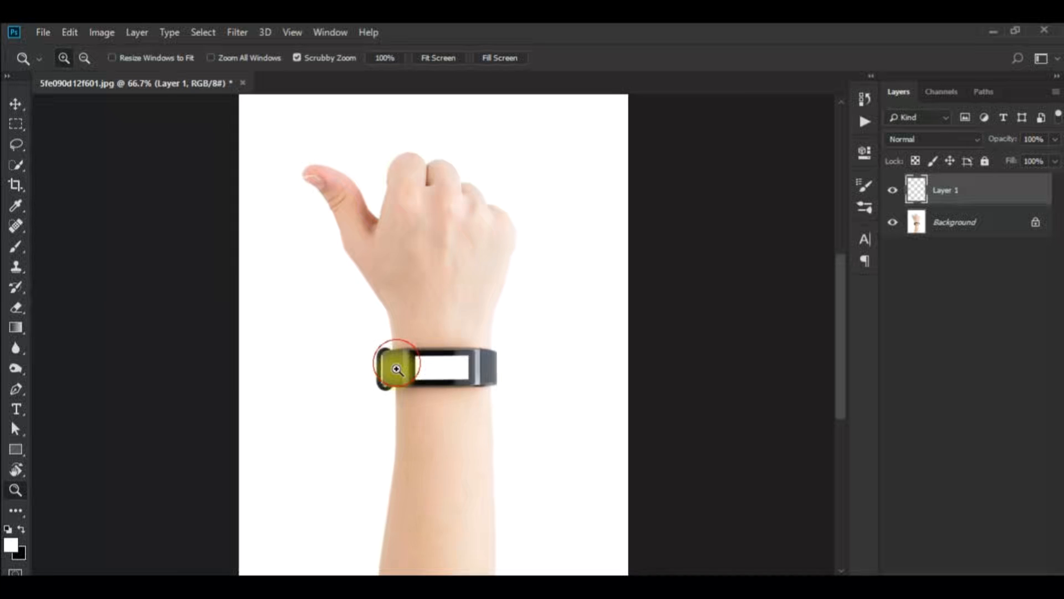
pyautogui.click(392, 363)
pyautogui.click(409, 395)
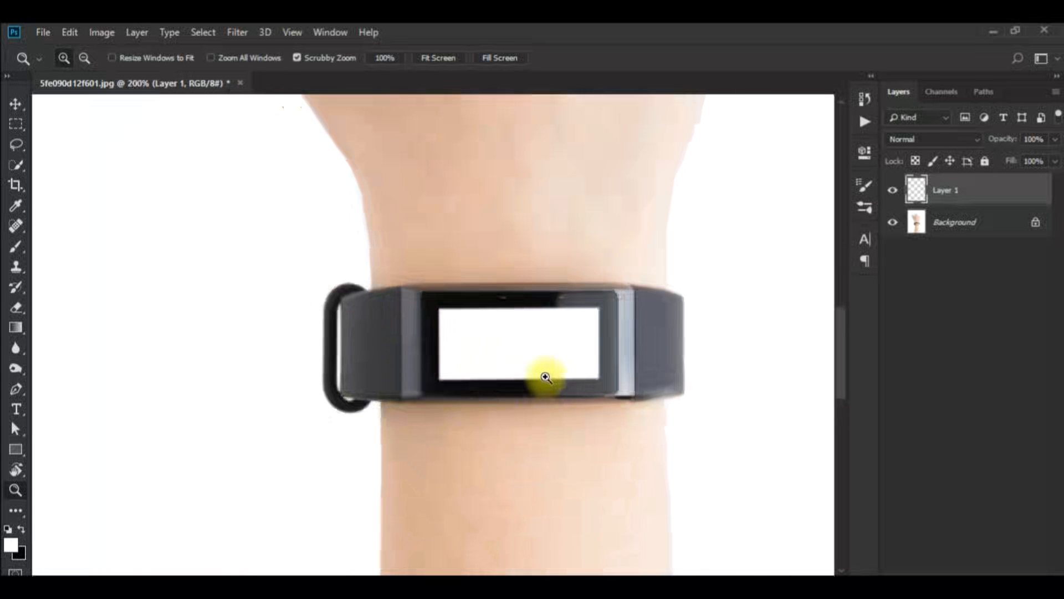
pyautogui.scroll(-1, 525, 381)
pyautogui.scroll(-1, 382, 357)
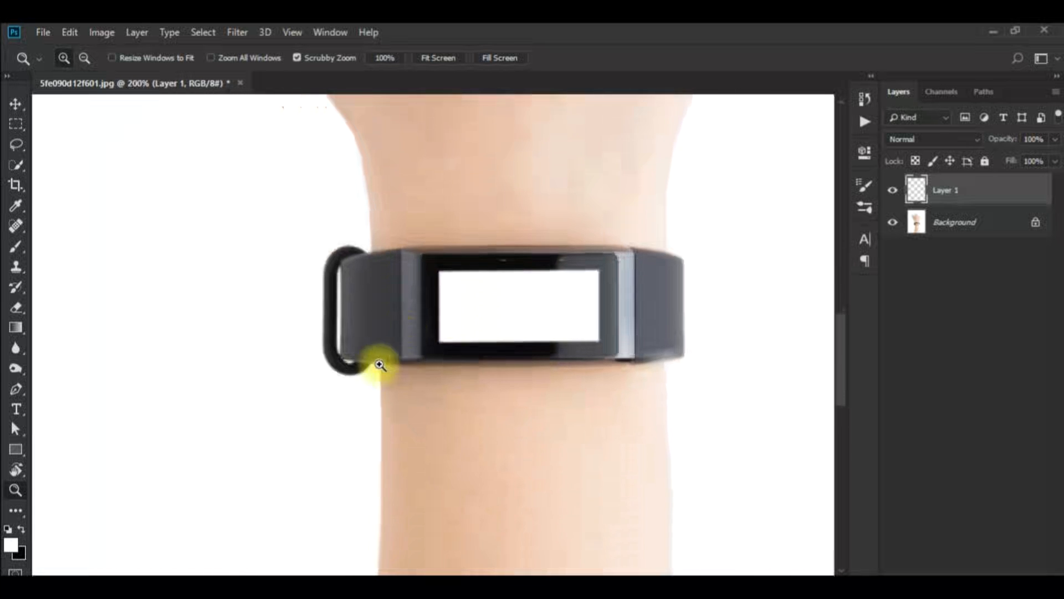
pyautogui.click(18, 268)
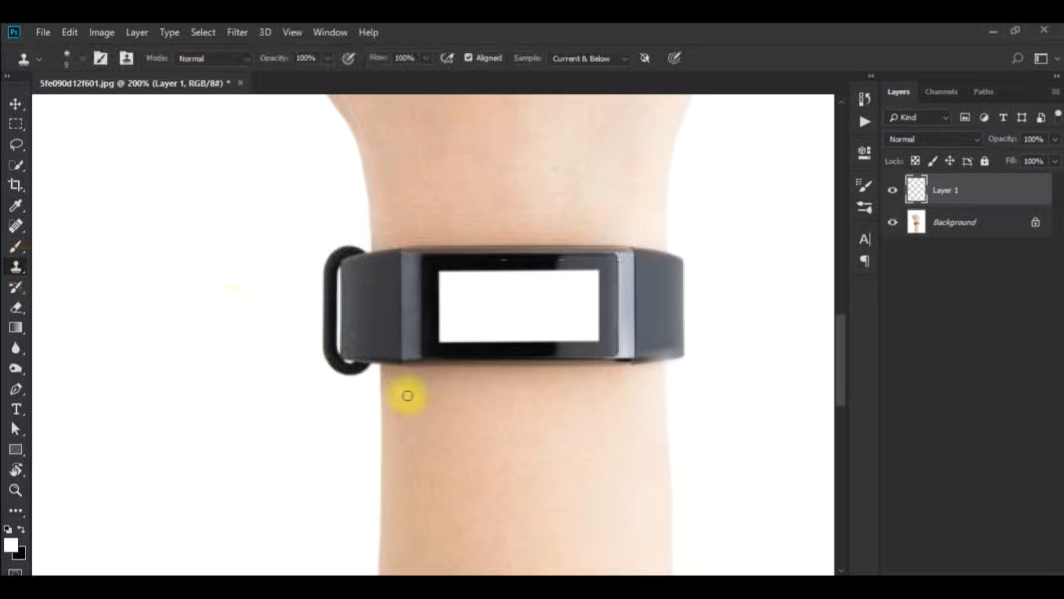
pyautogui.press(']')
pyautogui.press(']')
pyautogui.press(']')
pyautogui.press(']')
pyautogui.press(']')
pyautogui.press(']')
pyautogui.press(']')
pyautogui.press(']')
pyautogui.press(']')
pyautogui.press(']')
pyautogui.press(']')
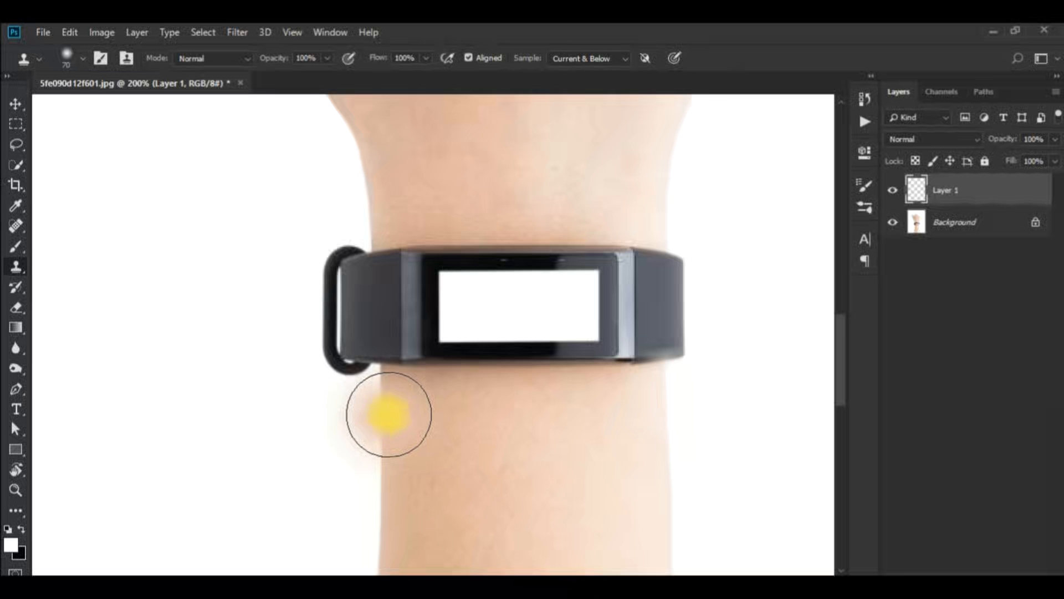
# Clone the arm's left edge from just below the wristband upward over the left strap and clasp.
pyautogui.keyDown('alt'); pyautogui.click(383, 414); pyautogui.keyUp('alt')
pyautogui.click(381, 415)
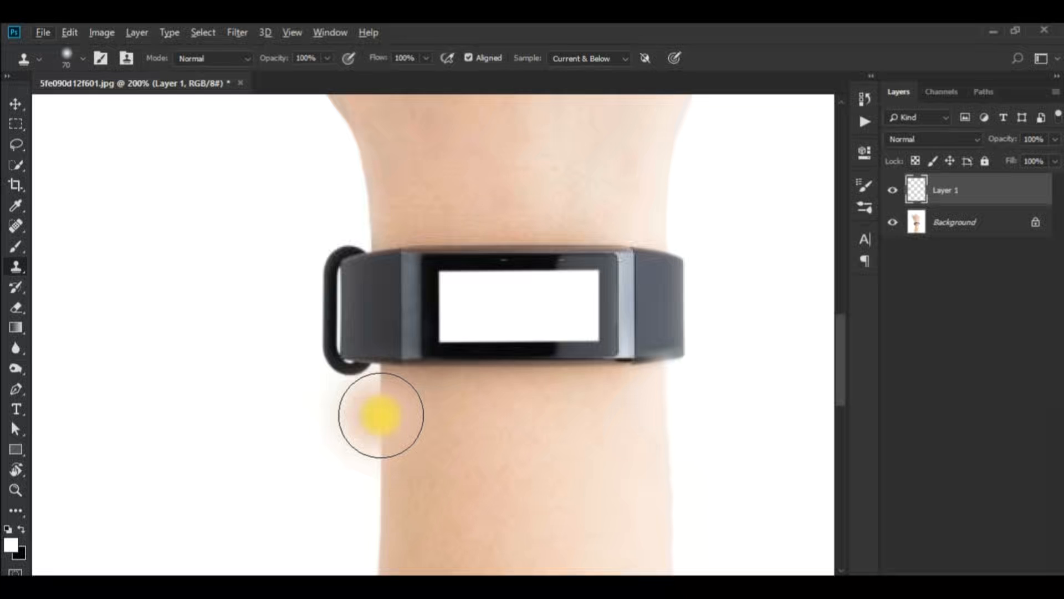
pyautogui.keyDown('alt'); pyautogui.click(380, 415); pyautogui.keyUp('alt')
pyautogui.moveTo(380, 357); pyautogui.dragTo(381, 347)
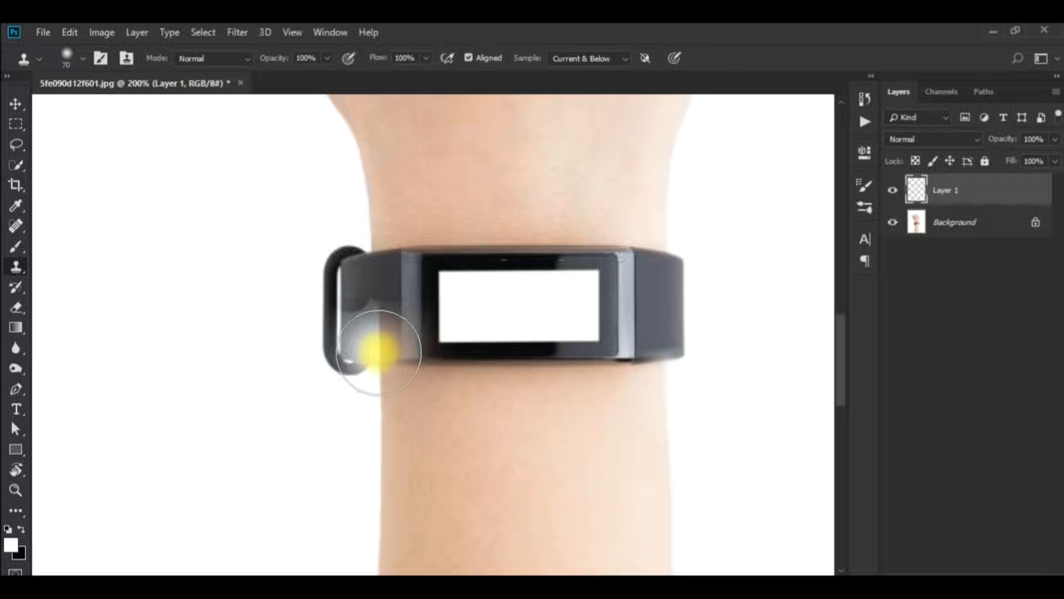
pyautogui.moveTo(378, 351)
pyautogui.mouseDown()
pyautogui.moveTo(384, 250)
pyautogui.moveTo(396, 295)
pyautogui.mouseUp()
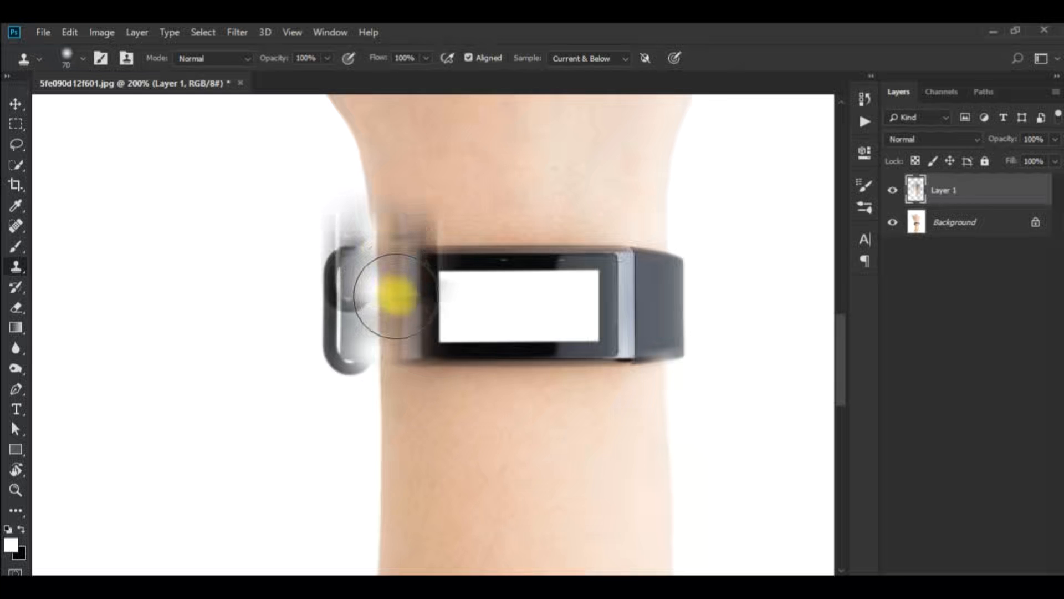
# Warp the cloned patch on Layer 1, shaping its arm edge to the curve of the wrist's left contour.
pyautogui.hotkey('ctrl', 't')
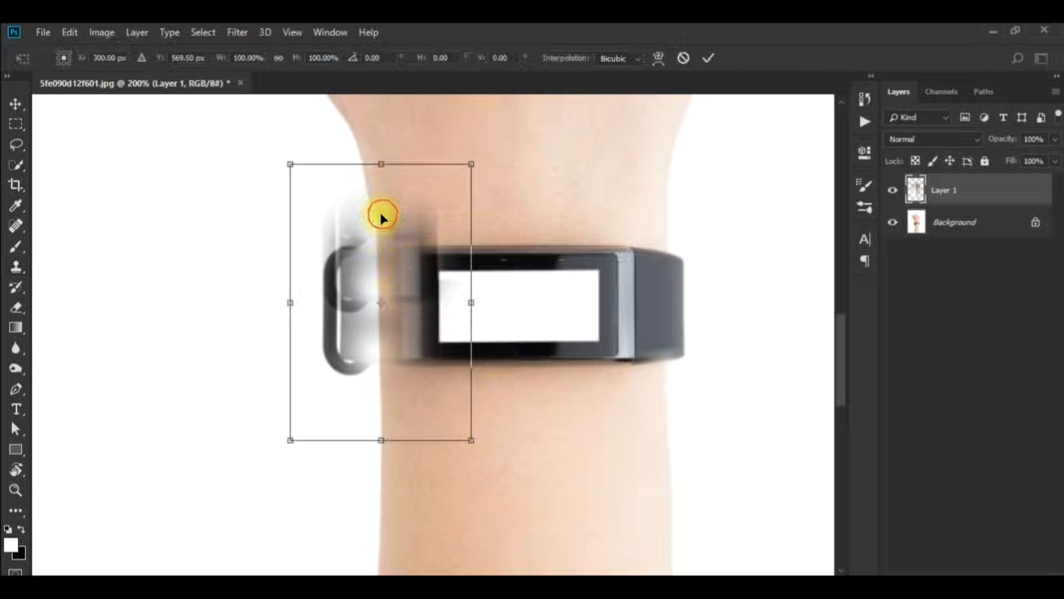
pyautogui.press('Left')
pyautogui.press('Left')
pyautogui.hotkey('ctrl', 'z')
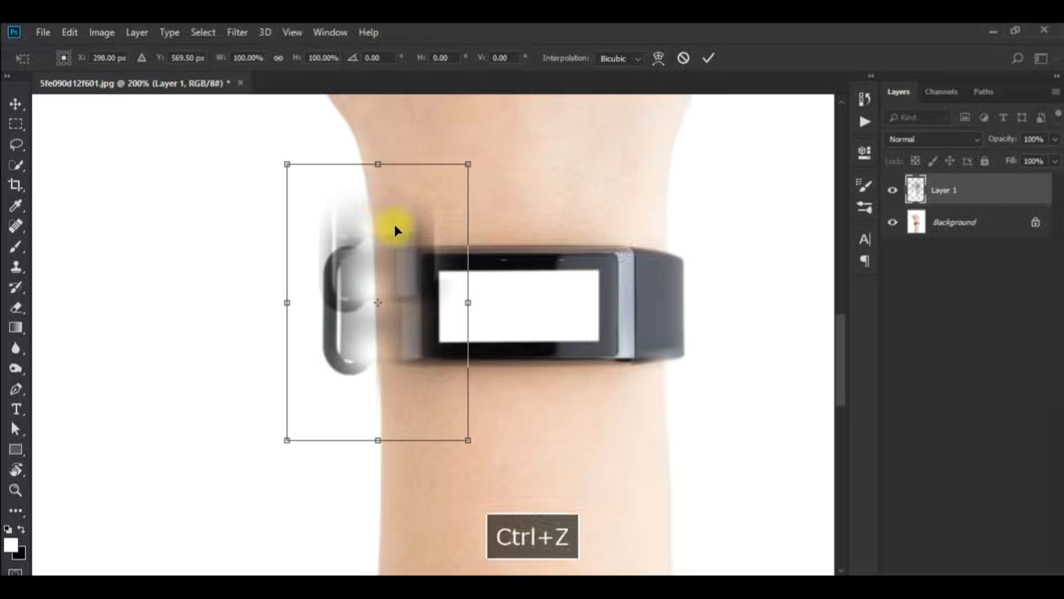
pyautogui.rightClick(405, 241)
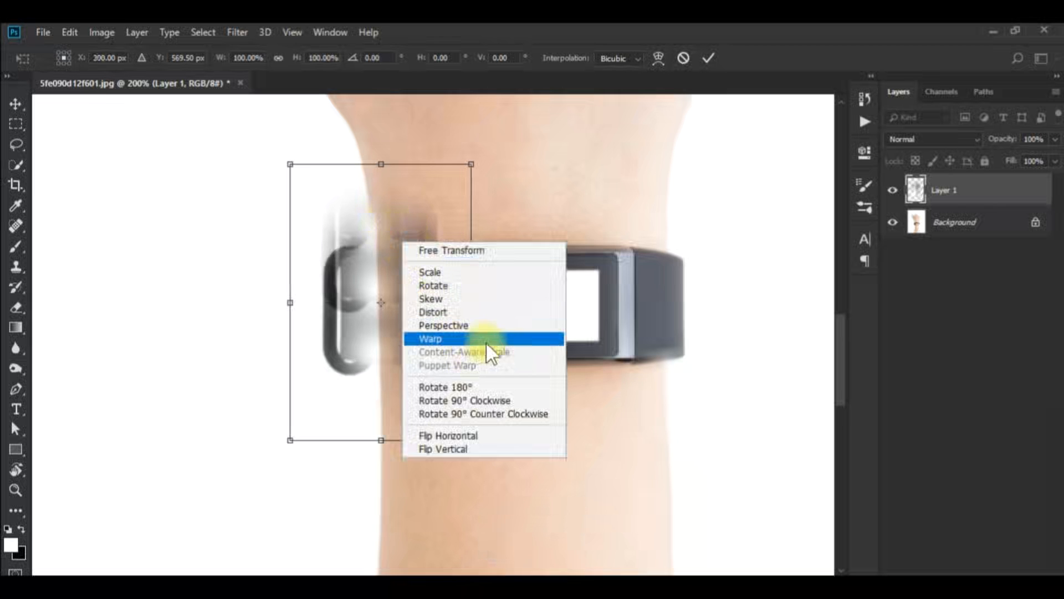
pyautogui.click(519, 339)
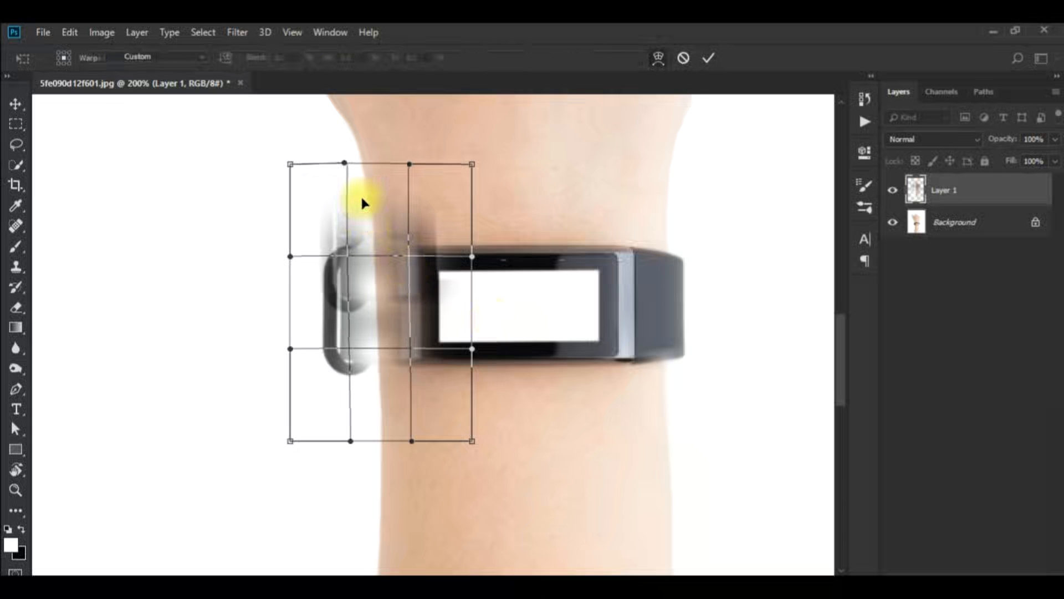
pyautogui.moveTo(361, 201); pyautogui.dragTo(366, 183)
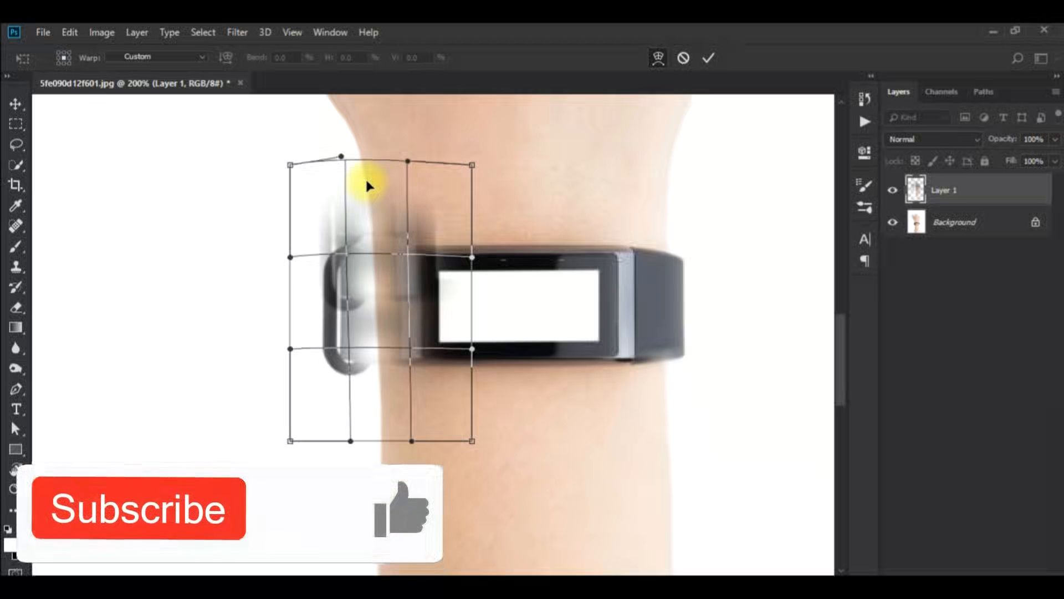
pyautogui.moveTo(366, 180); pyautogui.dragTo(365, 178)
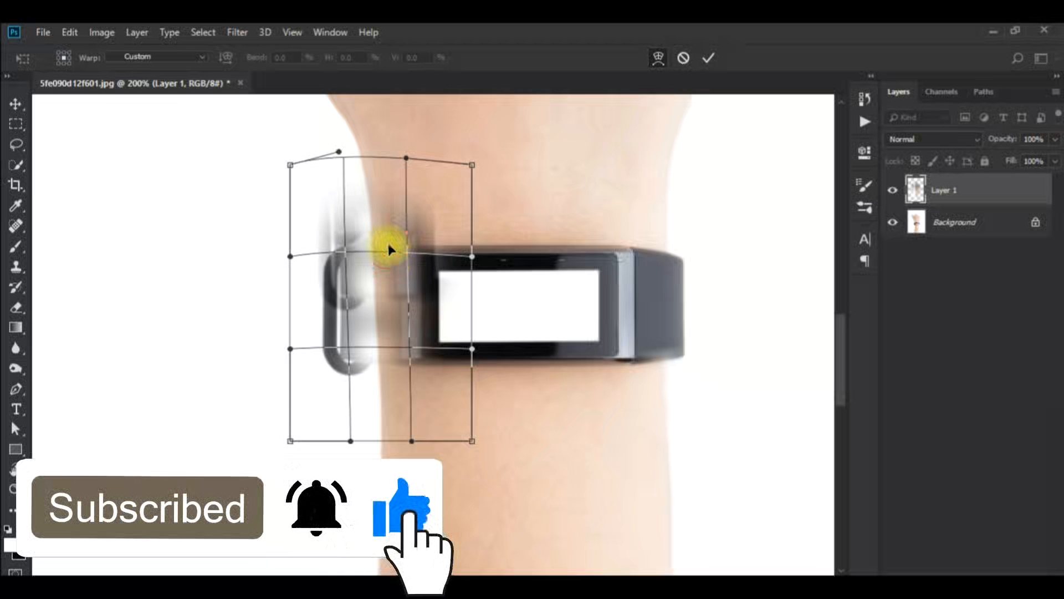
pyautogui.moveTo(388, 243); pyautogui.dragTo(391, 244)
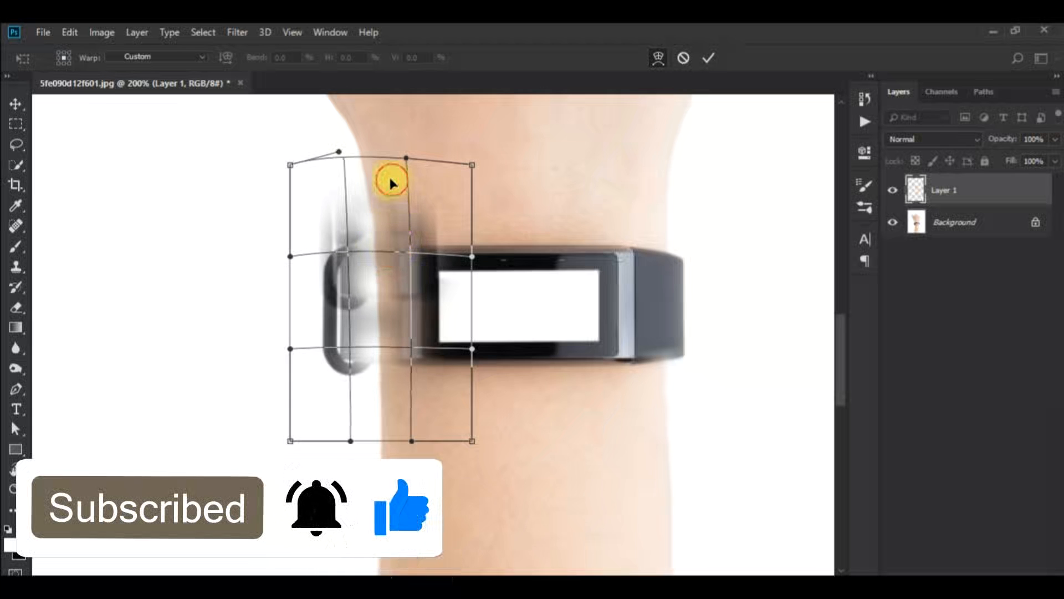
pyautogui.moveTo(391, 181); pyautogui.dragTo(387, 170)
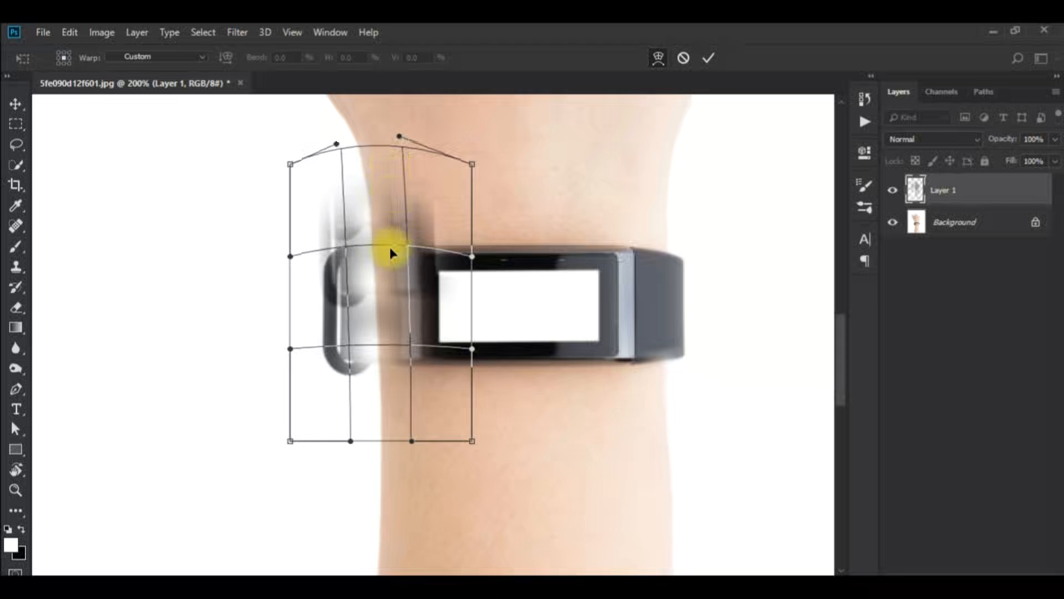
pyautogui.moveTo(390, 250); pyautogui.dragTo(390, 227)
pyautogui.moveTo(373, 163); pyautogui.dragTo(374, 165)
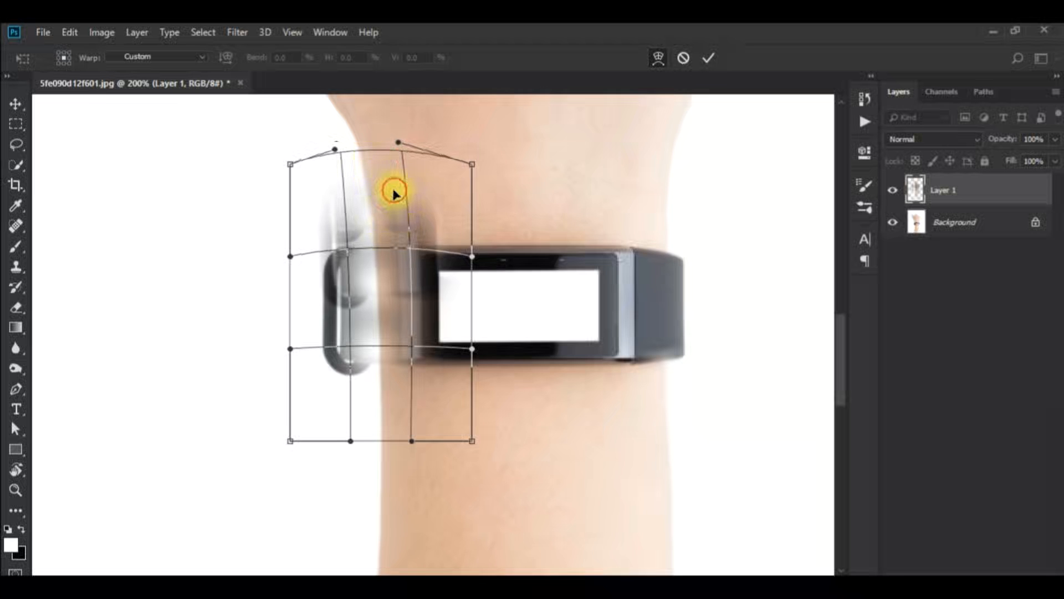
pyautogui.moveTo(393, 192); pyautogui.dragTo(393, 194)
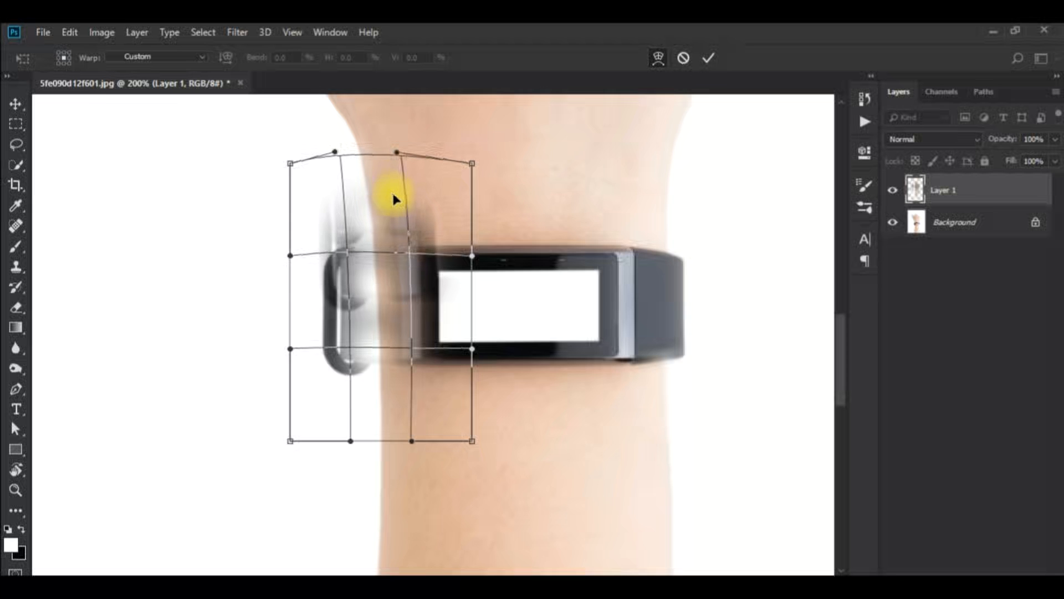
pyautogui.click(709, 57)
# Clone white background over the outer edge of the clasp with a Clone Stamp brush of size 40.
pyautogui.press('s')
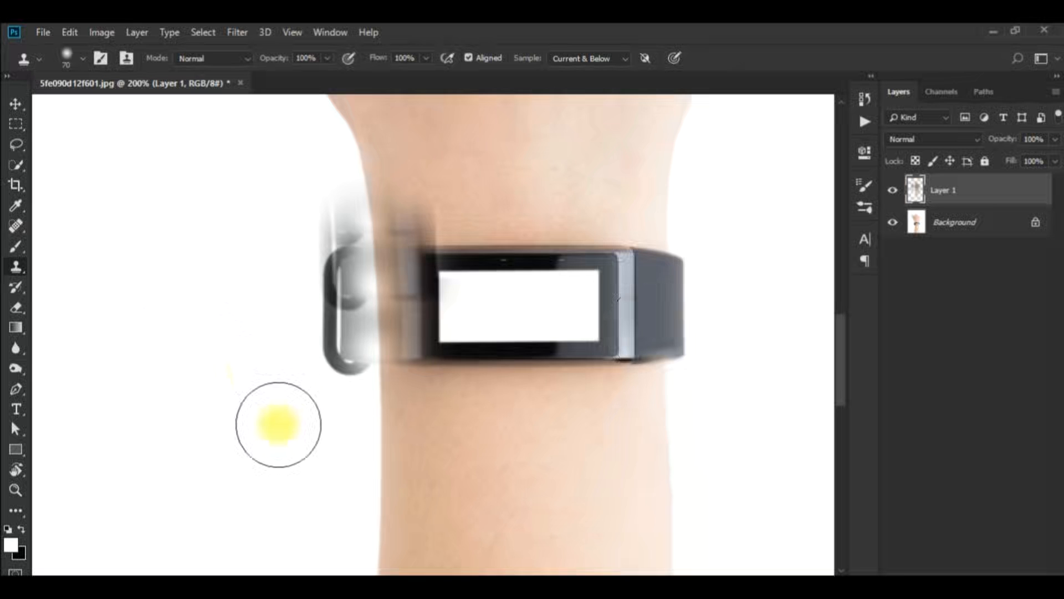
pyautogui.scroll(-1, 352, 368)
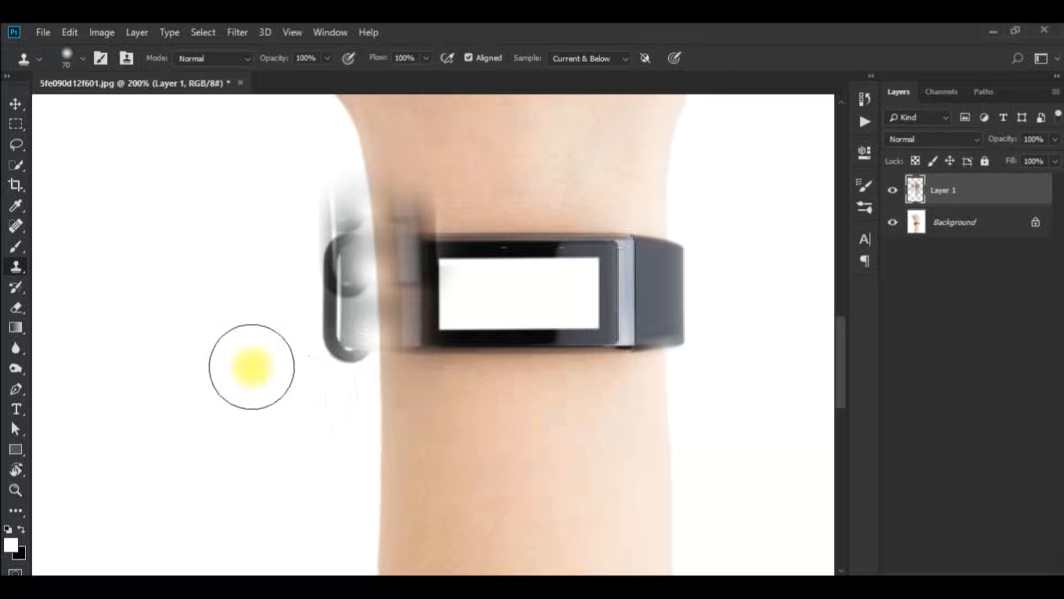
pyautogui.press('[')
pyautogui.press('[')
pyautogui.press('[')
pyautogui.press('[')
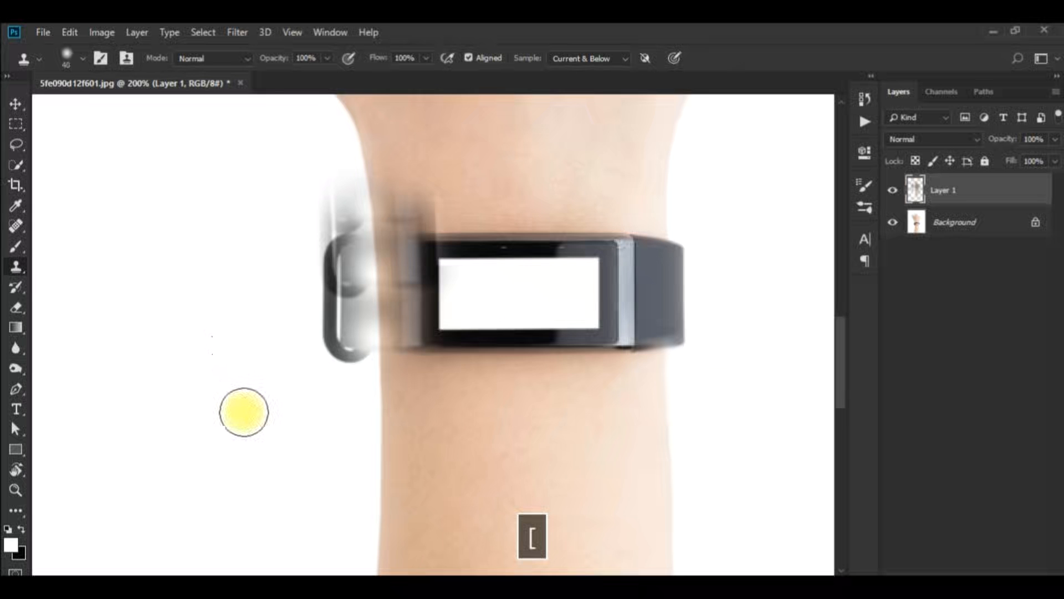
pyautogui.keyDown('alt'); pyautogui.click(267, 403); pyautogui.keyUp('alt')
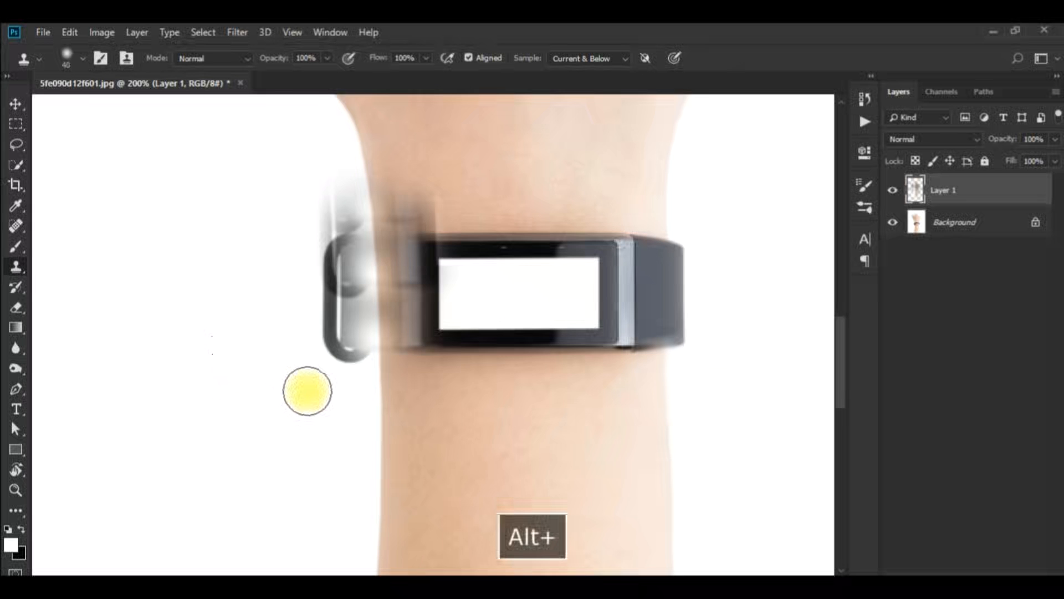
pyautogui.moveTo(285, 230)
pyautogui.mouseDown()
pyautogui.moveTo(302, 280)
pyautogui.moveTo(304, 231)
pyautogui.moveTo(310, 320)
pyautogui.mouseUp()
# Clone white background over the remaining gray clasp and smears beside the wrist with a brush of size 10.
pyautogui.press('[')
pyautogui.press('[')
pyautogui.press('[')
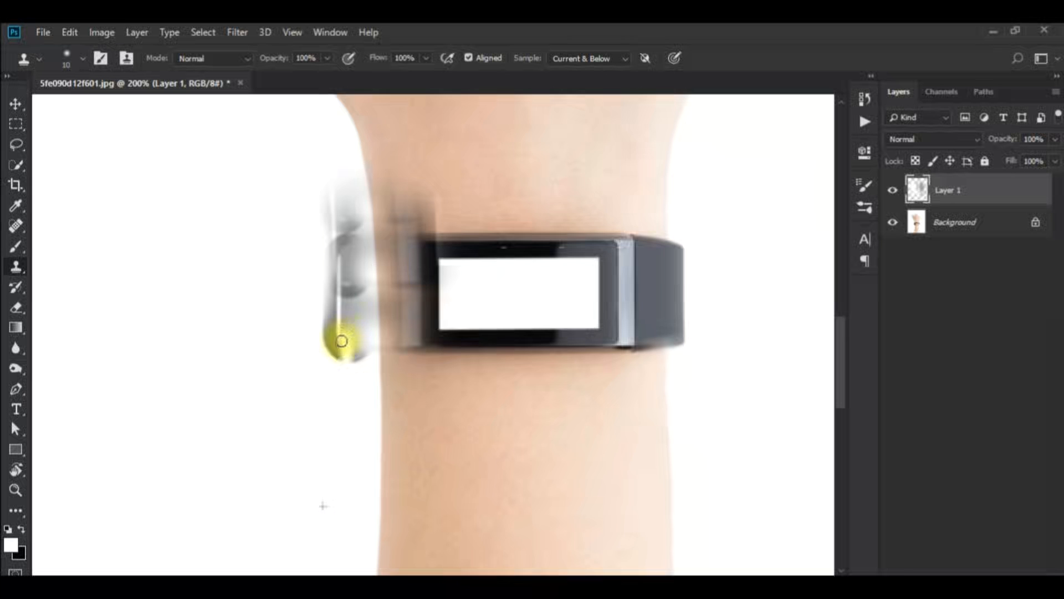
pyautogui.moveTo(341, 340)
pyautogui.mouseDown()
pyautogui.moveTo(317, 216)
pyautogui.moveTo(330, 301)
pyautogui.moveTo(332, 286)
pyautogui.moveTo(325, 333)
pyautogui.mouseUp()
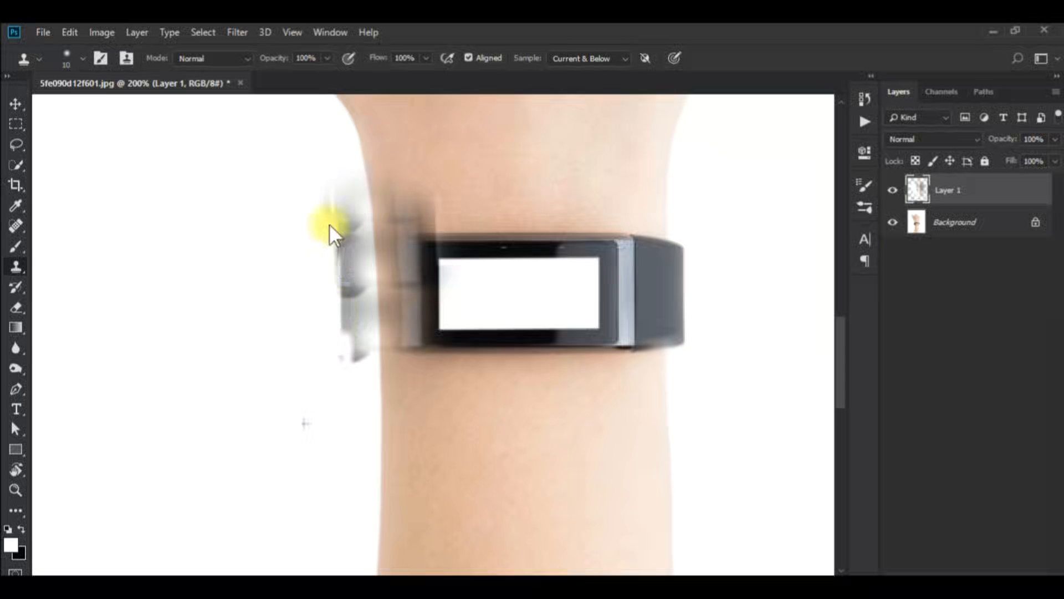
pyautogui.moveTo(325, 200)
pyautogui.mouseDown()
pyautogui.moveTo(325, 237)
pyautogui.moveTo(328, 199)
pyautogui.moveTo(338, 267)
pyautogui.moveTo(340, 222)
pyautogui.moveTo(348, 353)
pyautogui.mouseUp()
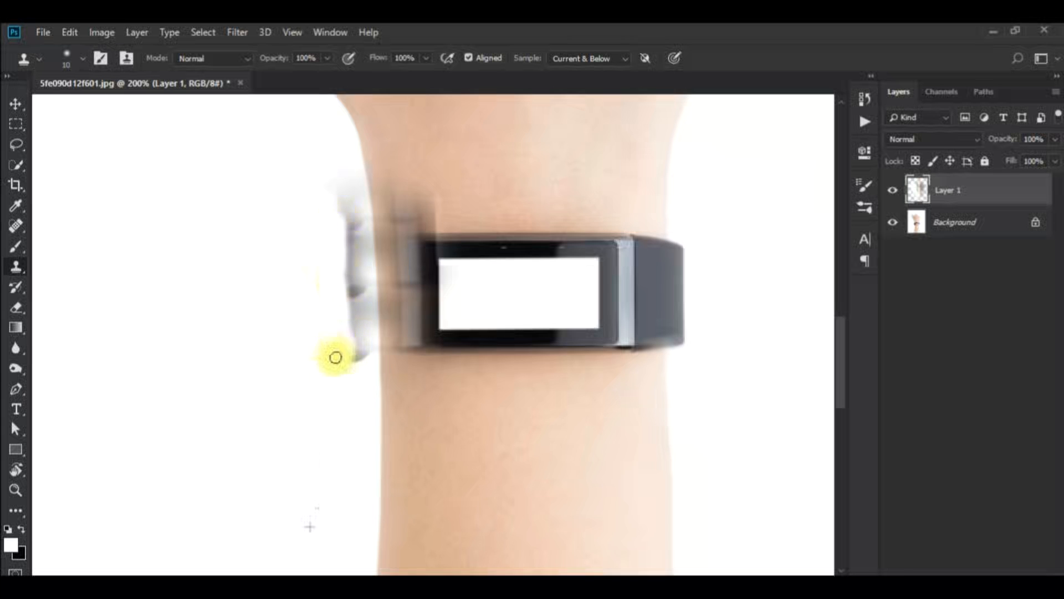
pyautogui.keyDown('alt'); pyautogui.click(171, 357); pyautogui.keyUp('alt')
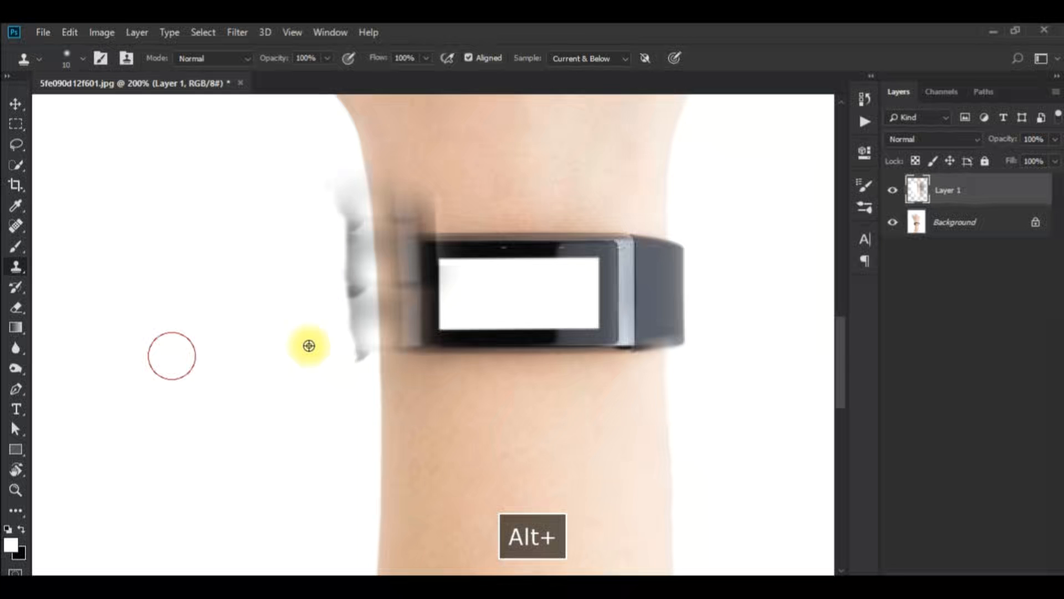
pyautogui.moveTo(356, 368)
pyautogui.mouseDown()
pyautogui.moveTo(359, 281)
pyautogui.moveTo(351, 256)
pyautogui.moveTo(352, 316)
pyautogui.moveTo(337, 193)
pyautogui.moveTo(351, 210)
pyautogui.moveTo(358, 186)
pyautogui.moveTo(361, 215)
pyautogui.moveTo(362, 246)
pyautogui.moveTo(347, 181)
pyautogui.moveTo(373, 306)
pyautogui.mouseUp()
# Clone white background over the remaining gray smears along the wrist's left edge with a brush of size 10.
pyautogui.press('z')
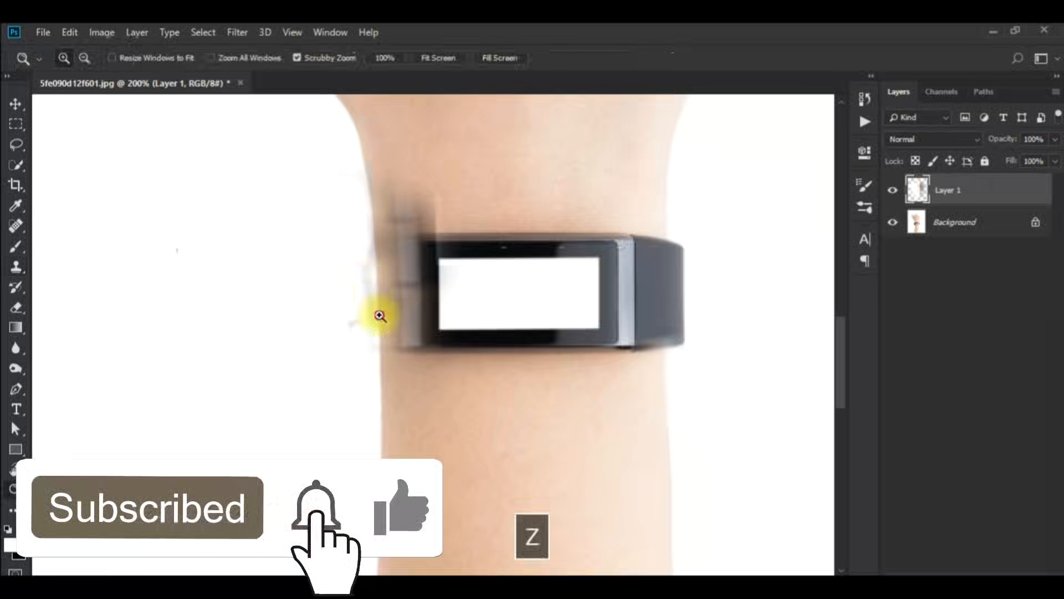
pyautogui.click(375, 310)
pyautogui.click(367, 279)
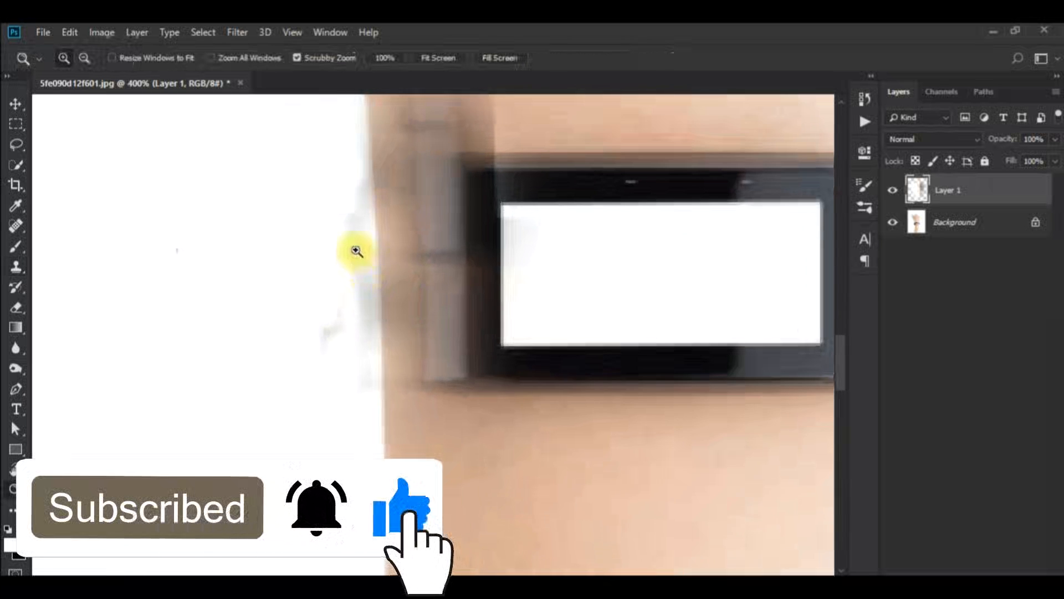
pyautogui.press('s')
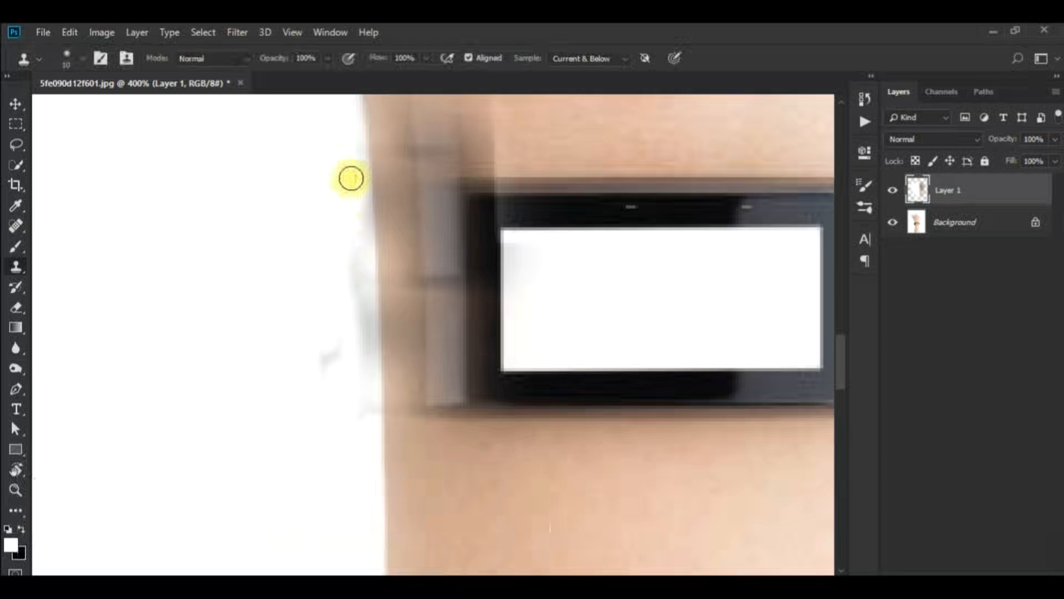
pyautogui.hotkey('ctrl', 'z')
pyautogui.moveTo(353, 262)
pyautogui.mouseDown()
pyautogui.moveTo(361, 342)
pyautogui.moveTo(362, 308)
pyautogui.moveTo(357, 402)
pyautogui.moveTo(327, 339)
pyautogui.moveTo(316, 412)
pyautogui.moveTo(355, 344)
pyautogui.mouseUp()
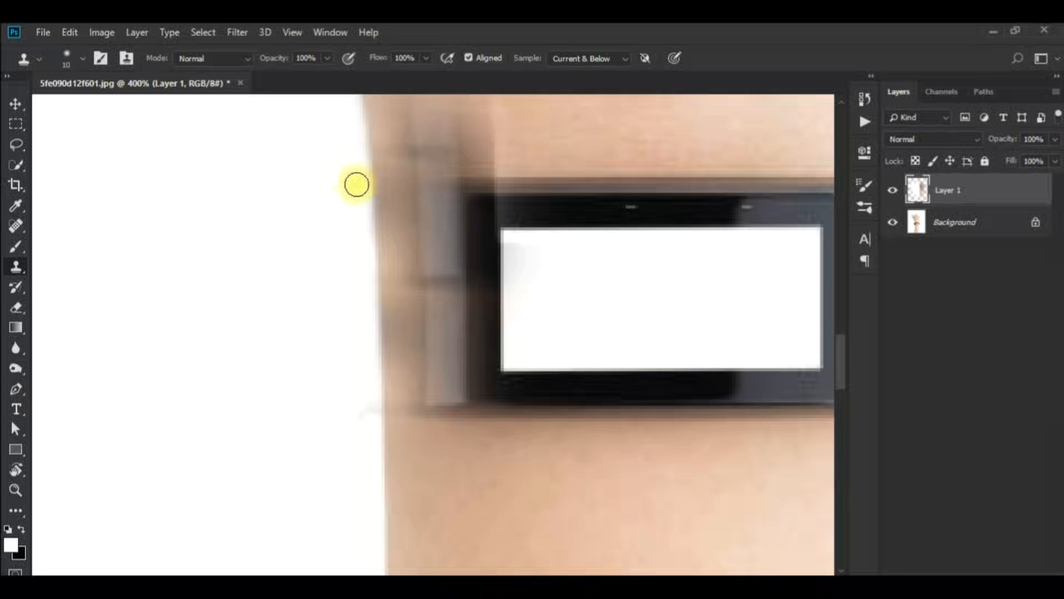
pyautogui.moveTo(359, 220)
pyautogui.mouseDown()
pyautogui.moveTo(359, 404)
pyautogui.moveTo(332, 340)
pyautogui.moveTo(355, 408)
pyautogui.mouseUp()
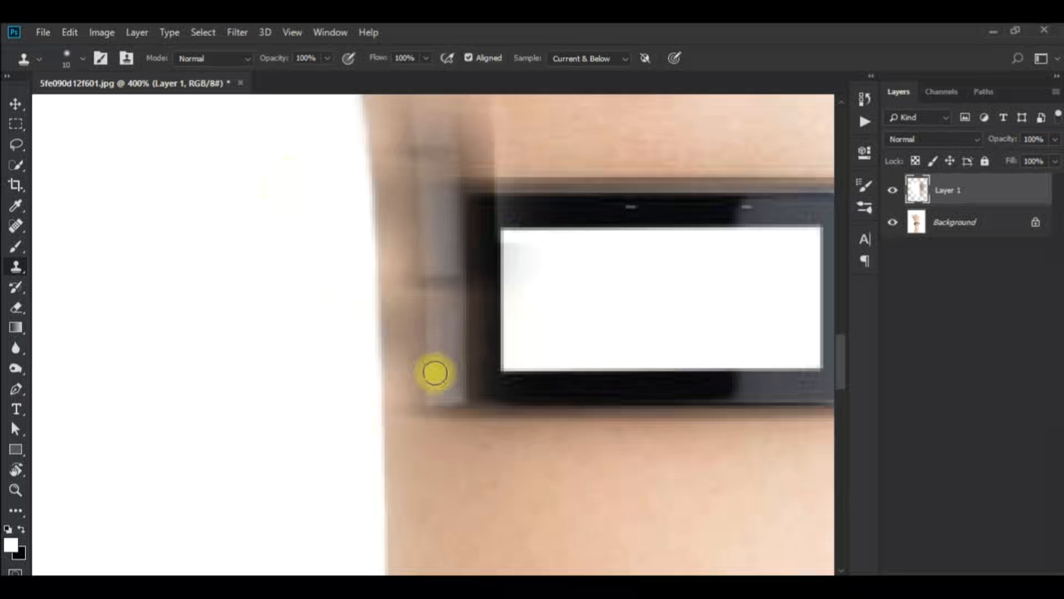
# Sample the arm's right edge just above the wristband as the clone source and set the brush size to 50.
pyautogui.press('space')
pyautogui.moveTo(601, 387); pyautogui.dragTo(159, 389)
pyautogui.moveTo(675, 435); pyautogui.dragTo(593, 266)
pyautogui.press('z')
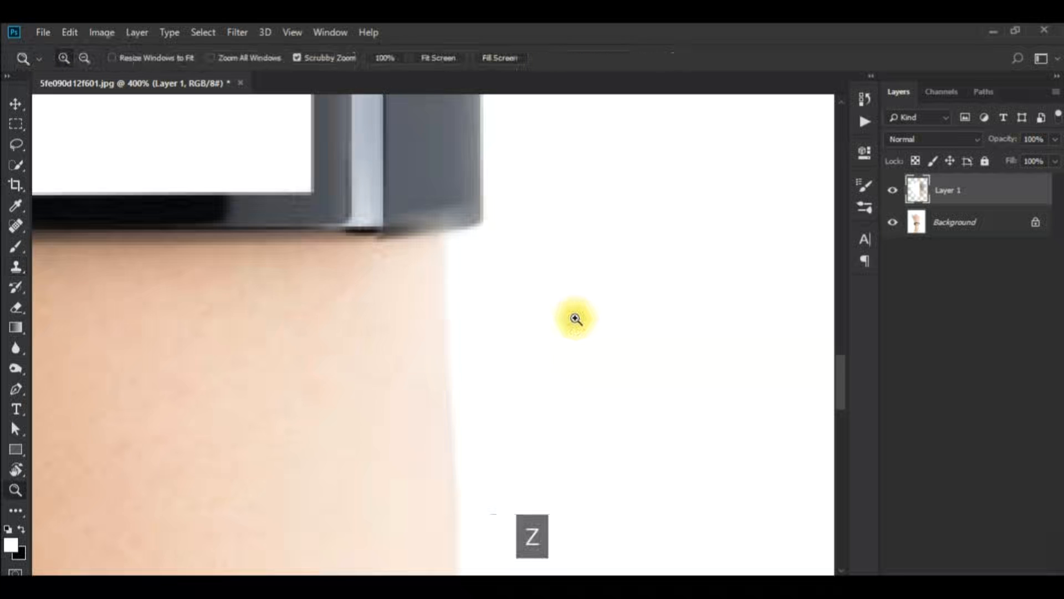
pyautogui.keyDown('alt'); pyautogui.click(463, 324); pyautogui.keyUp('alt')
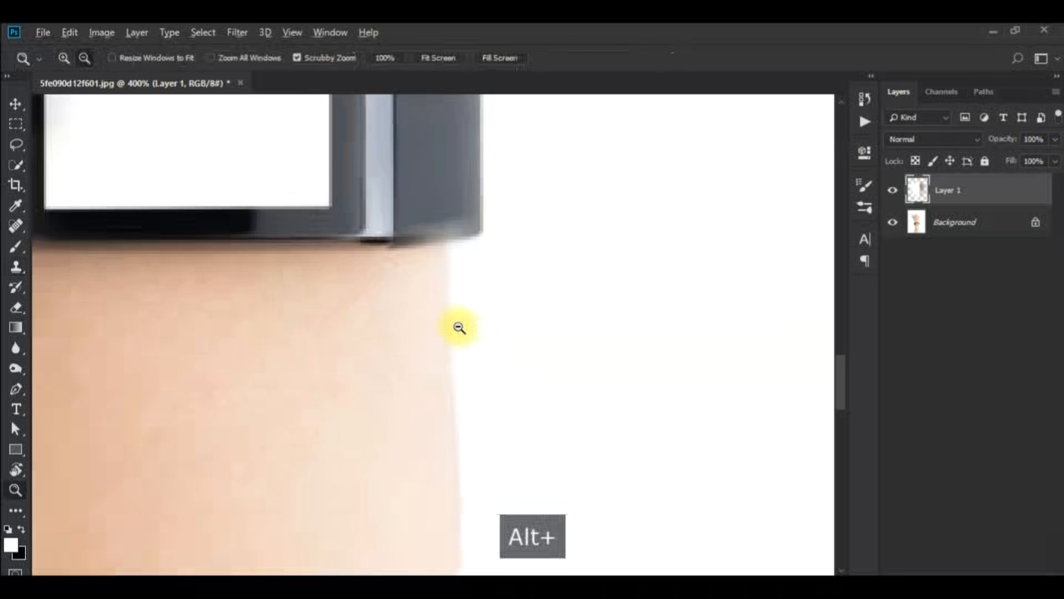
pyautogui.keyDown('alt'); pyautogui.click(412, 290); pyautogui.keyUp('alt')
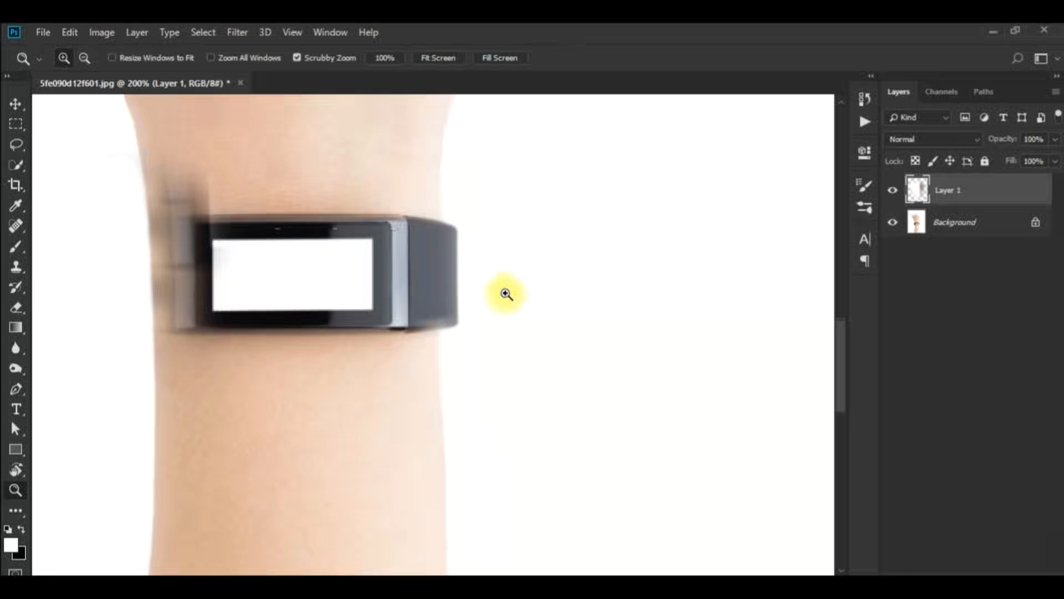
pyautogui.scroll(2, 519, 288)
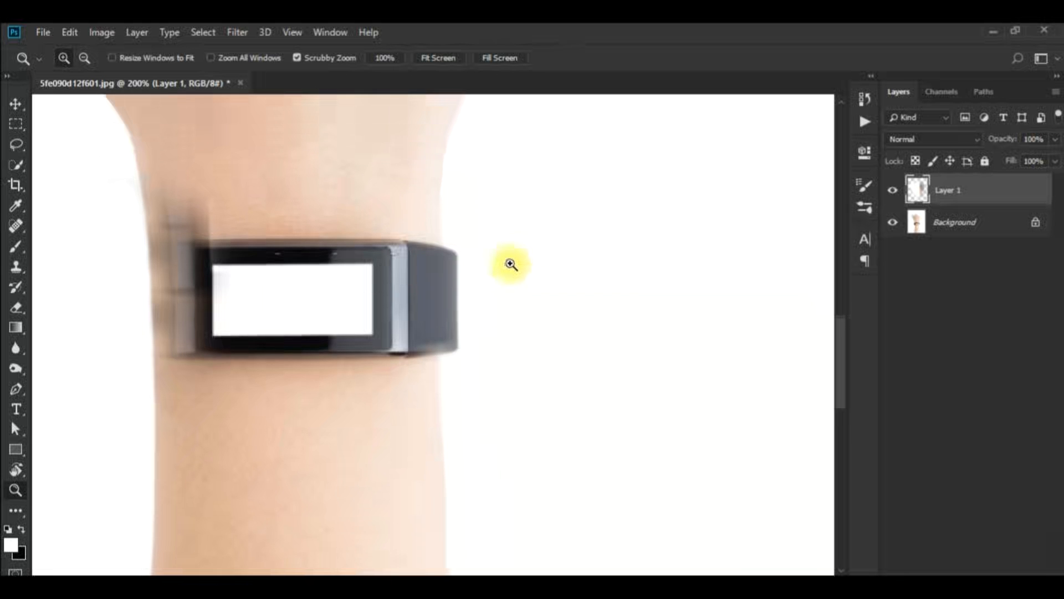
pyautogui.press('s')
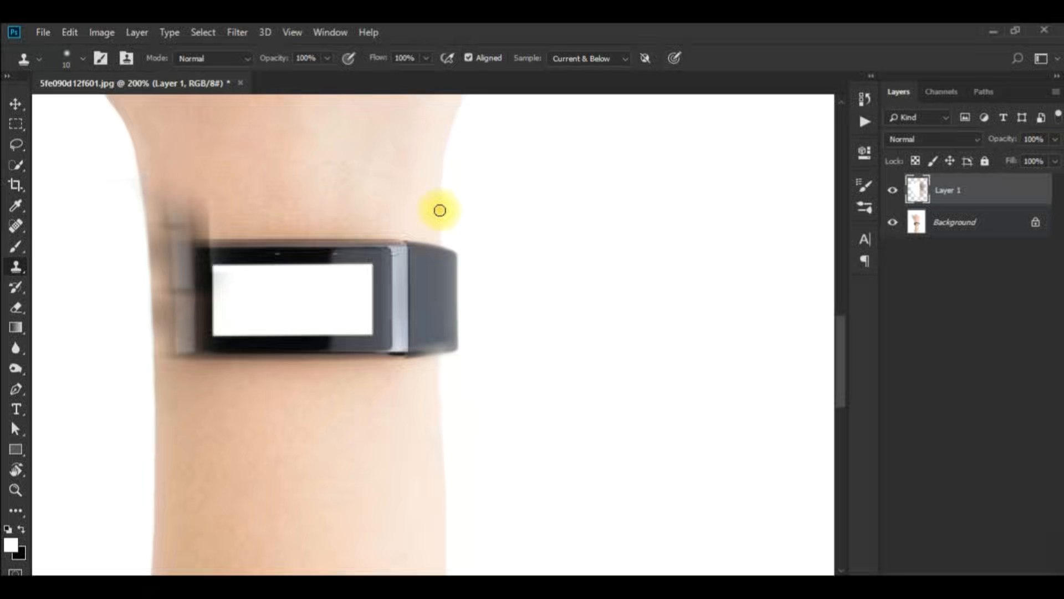
pyautogui.press(']')
pyautogui.keyDown('alt'); pyautogui.click(439, 212); pyautogui.keyUp('alt')
pyautogui.keyDown('alt'); pyautogui.click(440, 218); pyautogui.keyUp('alt')
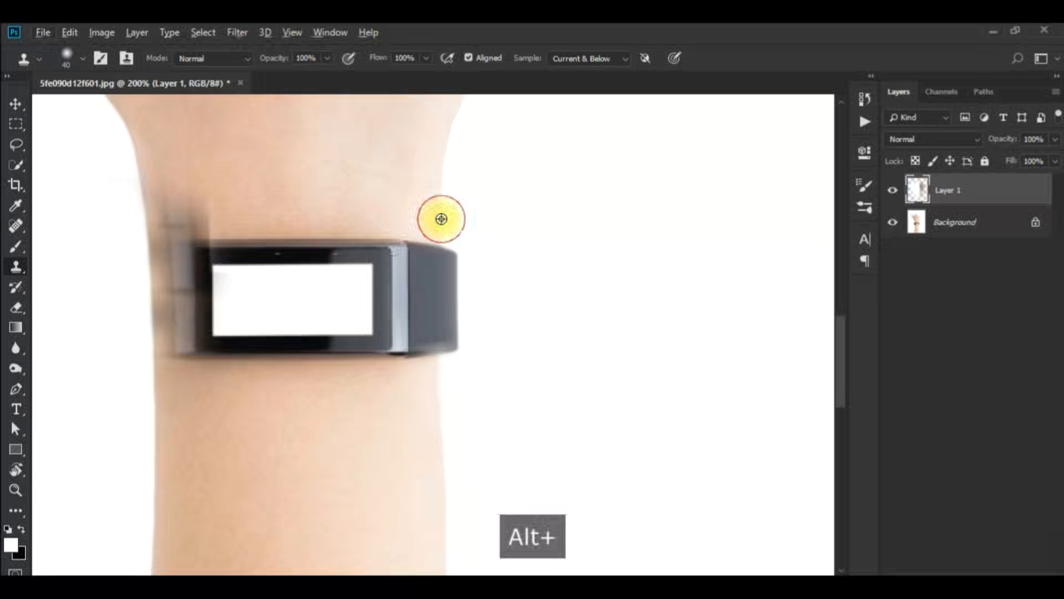
pyautogui.moveTo(440, 218)
pyautogui.mouseDown()
pyautogui.moveTo(430, 386)
pyautogui.moveTo(464, 387)
pyautogui.moveTo(435, 379)
pyautogui.moveTo(432, 257)
pyautogui.moveTo(443, 343)
pyautogui.moveTo(441, 325)
pyautogui.moveTo(437, 400)
pyautogui.moveTo(489, 496)
pyautogui.moveTo(534, 449)
pyautogui.moveTo(535, 427)
pyautogui.moveTo(445, 250)
pyautogui.mouseUp()
pyautogui.press(']')
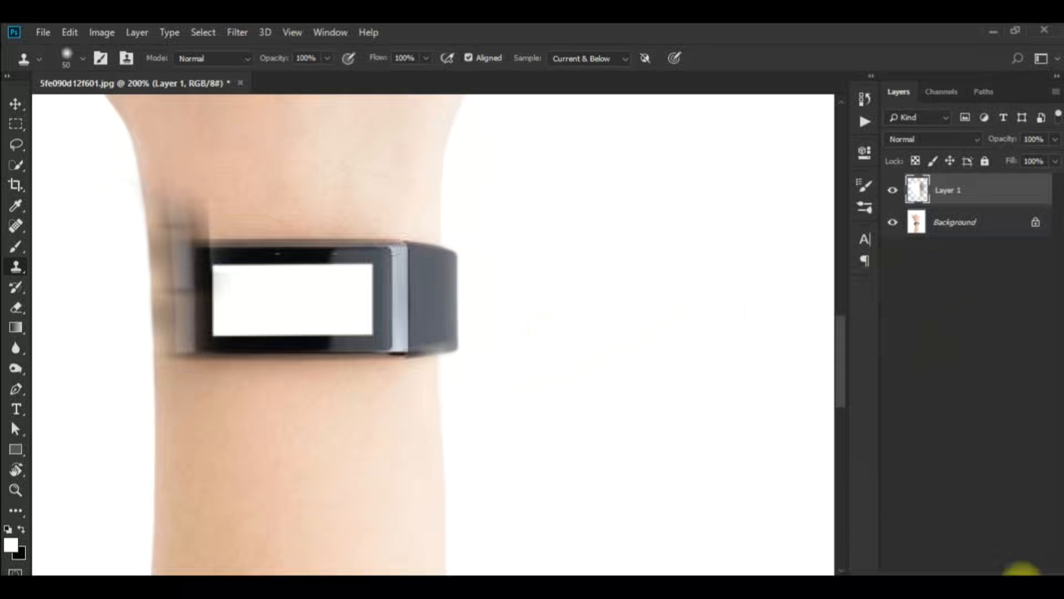
# Create a new layer and clone the arm's right edge downward over the outer part of the right strap.
pyautogui.click(1023, 571)
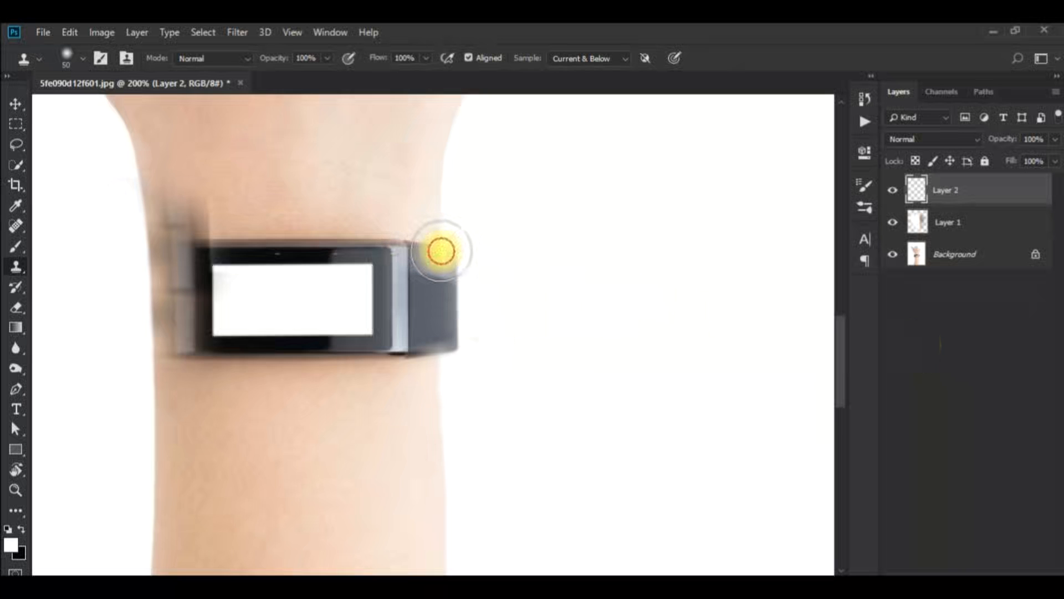
pyautogui.moveTo(441, 251)
pyautogui.mouseDown()
pyautogui.moveTo(438, 327)
pyautogui.moveTo(441, 213)
pyautogui.mouseUp()
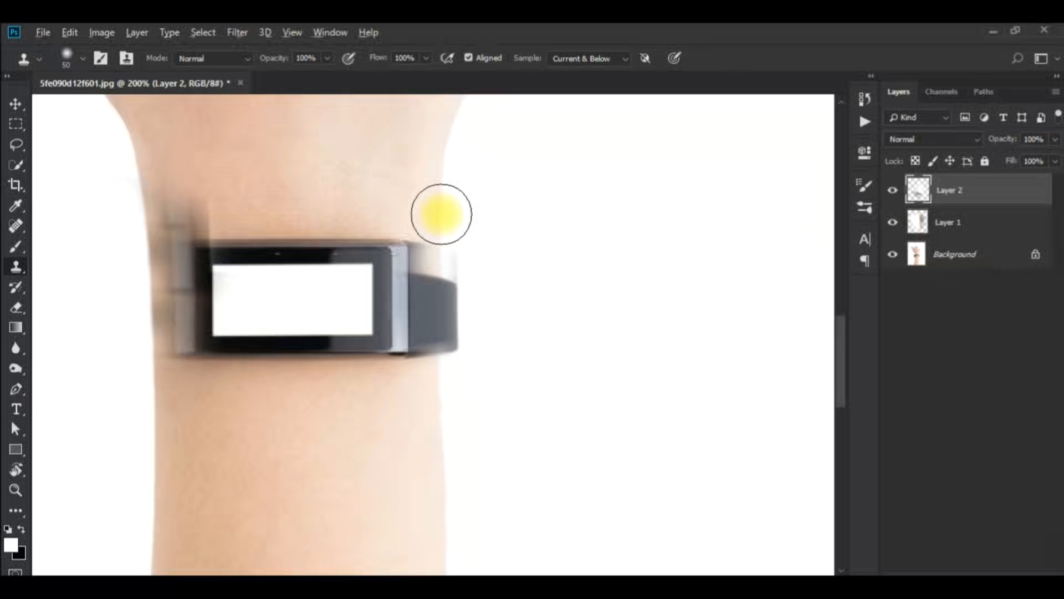
pyautogui.keyDown('alt'); pyautogui.click(440, 214); pyautogui.keyUp('alt')
pyautogui.moveTo(441, 277); pyautogui.dragTo(441, 364)
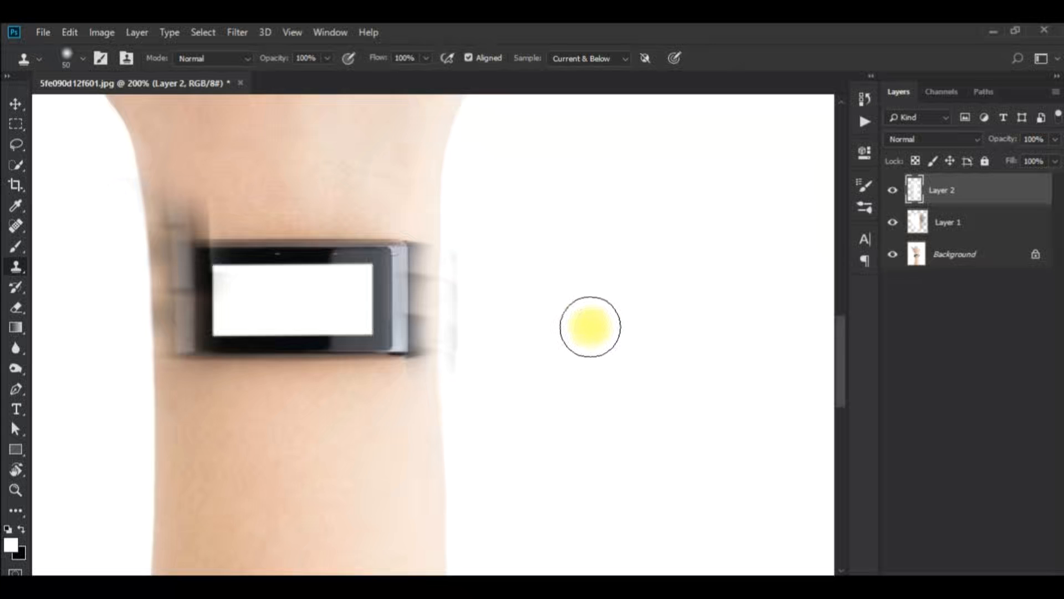
# Clone white background over the gray strap remains outside the wrist's right edge with a brush of size 20.
pyautogui.press('[')
pyautogui.press('[')
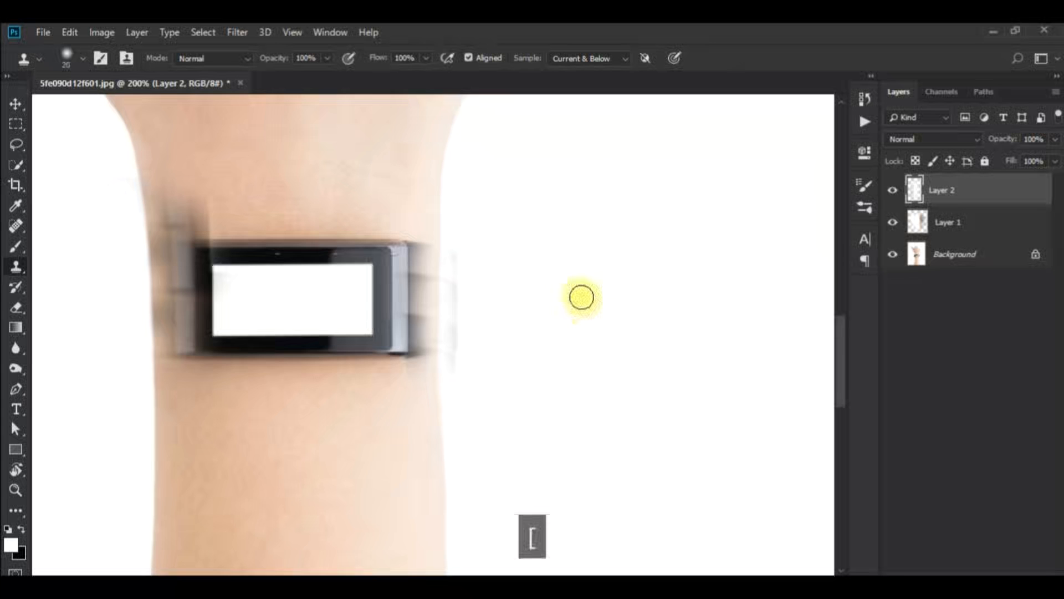
pyautogui.press('alt')
pyautogui.moveTo(465, 251)
pyautogui.mouseDown()
pyautogui.moveTo(459, 374)
pyautogui.moveTo(459, 310)
pyautogui.moveTo(456, 347)
pyautogui.mouseUp()
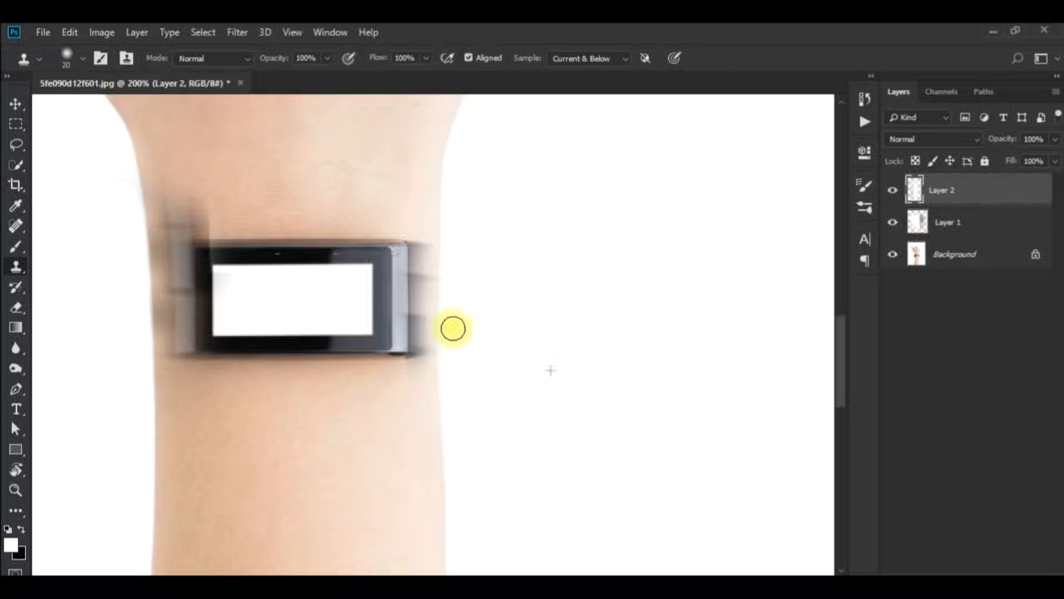
pyautogui.moveTo(451, 279); pyautogui.dragTo(459, 226)
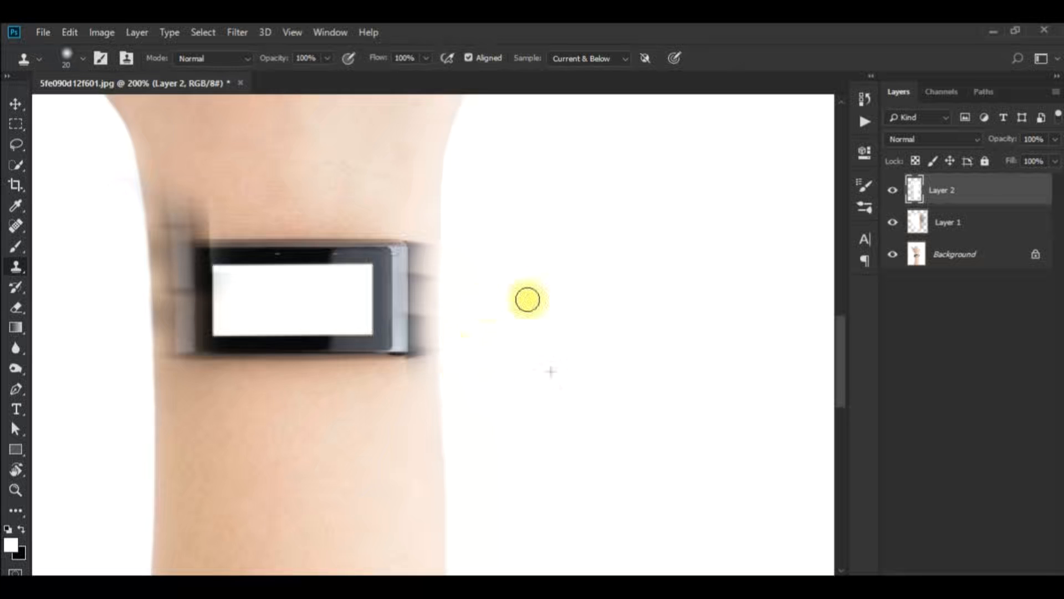
# Turn off Aligned and clone skin from above the band over the right strap remains and the silver trim.
pyautogui.press('alt')
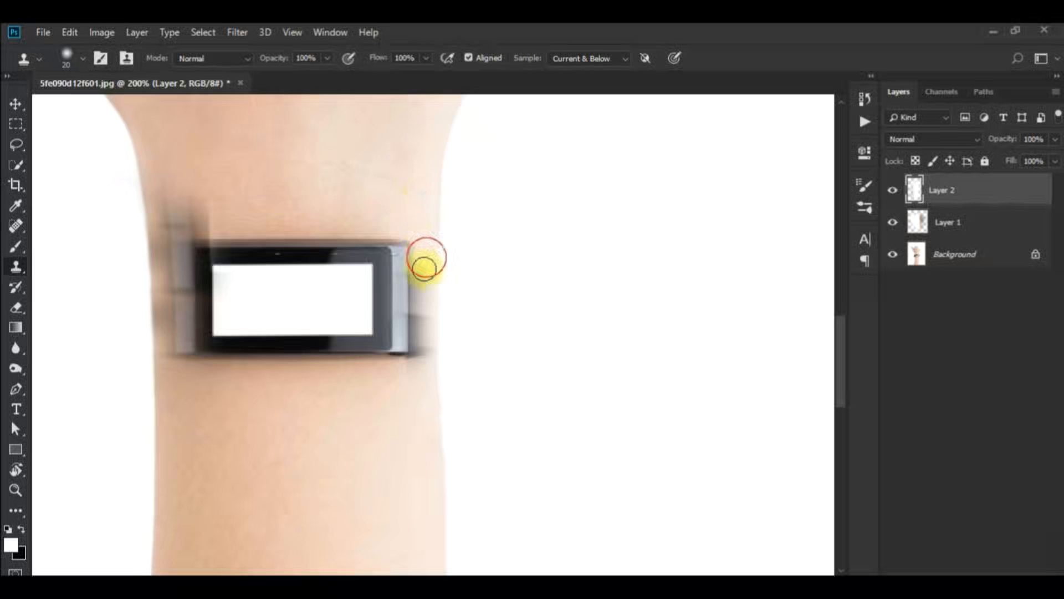
pyautogui.keyDown('alt'); pyautogui.click(420, 195); pyautogui.keyUp('alt')
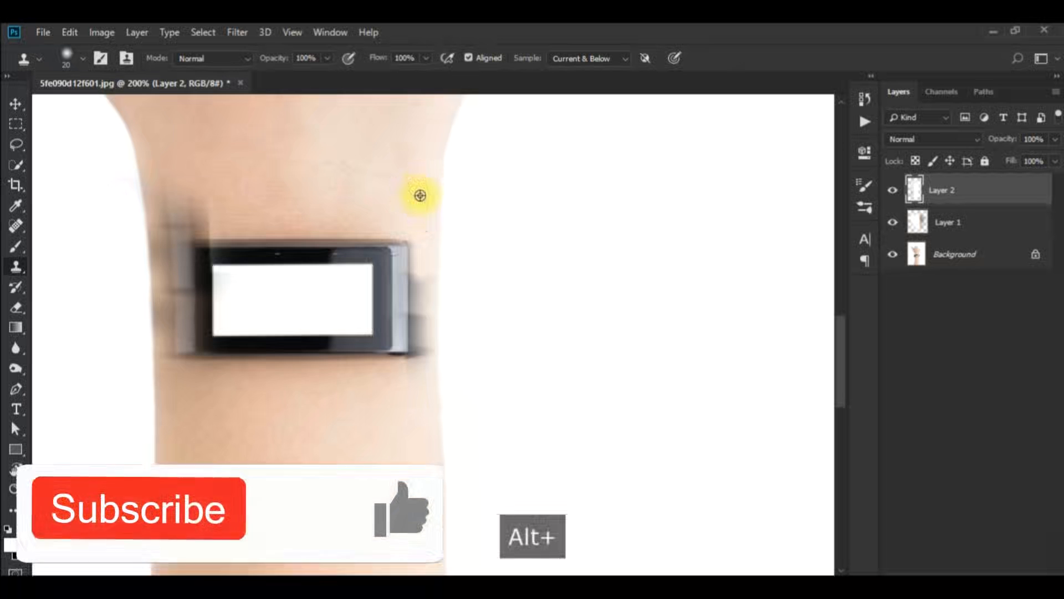
pyautogui.click(469, 58)
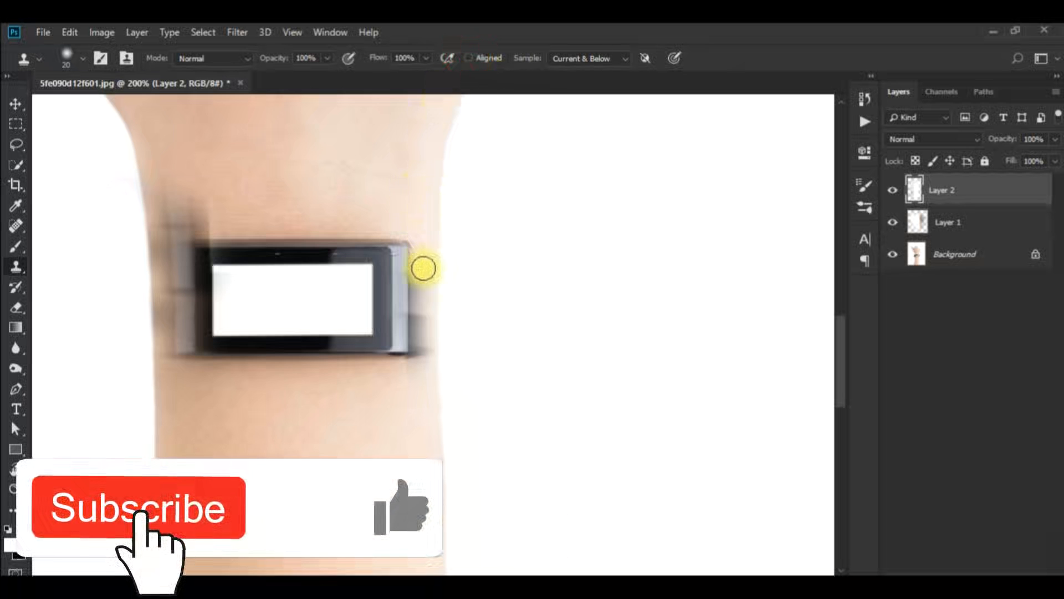
pyautogui.moveTo(425, 316); pyautogui.dragTo(419, 351)
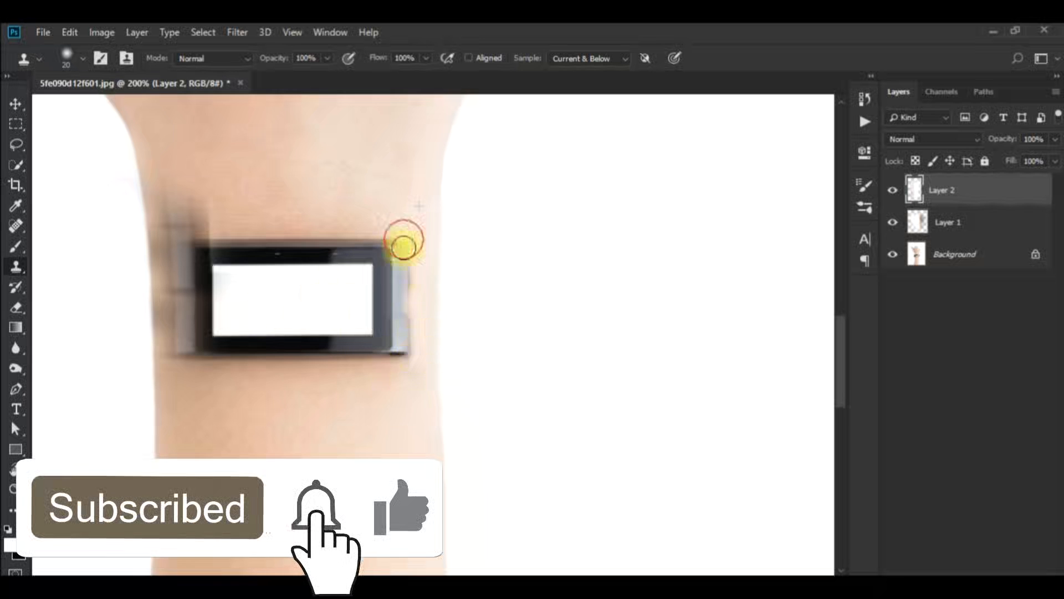
pyautogui.moveTo(405, 244)
pyautogui.mouseDown()
pyautogui.moveTo(361, 216)
pyautogui.moveTo(370, 212)
pyautogui.moveTo(377, 241)
pyautogui.moveTo(403, 267)
pyautogui.moveTo(328, 234)
pyautogui.moveTo(406, 307)
pyautogui.moveTo(385, 262)
pyautogui.moveTo(343, 247)
pyautogui.moveTo(359, 248)
pyautogui.moveTo(388, 305)
pyautogui.mouseUp()
# Clone skin sampled above the band over the upper right part of the device's frame and screen.
pyautogui.keyDown('alt'); pyautogui.click(386, 220); pyautogui.keyUp('alt')
pyautogui.keyDown('alt'); pyautogui.click(375, 199); pyautogui.keyUp('alt')
pyautogui.moveTo(344, 244); pyautogui.dragTo(336, 267)
pyautogui.keyDown('alt'); pyautogui.click(314, 164); pyautogui.keyUp('alt')
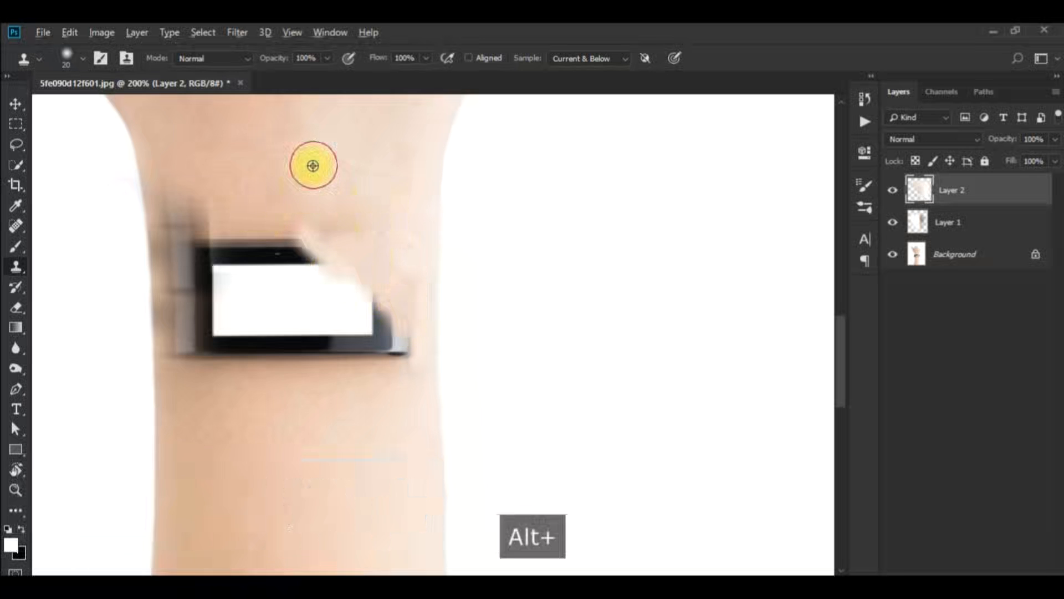
pyautogui.moveTo(317, 232)
pyautogui.mouseDown()
pyautogui.moveTo(254, 238)
pyautogui.moveTo(315, 270)
pyautogui.mouseUp()
# Clone skin sampled above the band over the rest of the device's frame, screen and left strap.
pyautogui.keyDown('alt'); pyautogui.click(268, 164); pyautogui.keyUp('alt')
pyautogui.moveTo(282, 227)
pyautogui.mouseDown()
pyautogui.moveTo(324, 249)
pyautogui.moveTo(238, 243)
pyautogui.mouseUp()
pyautogui.moveTo(179, 205)
pyautogui.mouseDown()
pyautogui.moveTo(215, 247)
pyautogui.moveTo(194, 206)
pyautogui.mouseUp()
pyautogui.keyDown('alt'); pyautogui.click(255, 139); pyautogui.keyUp('alt')
pyautogui.moveTo(316, 299)
pyautogui.mouseDown()
pyautogui.moveTo(349, 313)
pyautogui.moveTo(311, 314)
pyautogui.moveTo(240, 244)
pyautogui.moveTo(326, 324)
pyautogui.moveTo(302, 338)
pyautogui.moveTo(222, 348)
pyautogui.moveTo(192, 285)
pyautogui.mouseUp()
# Clone smooth skin from the forearm below over the blotchy patch across the wrist with a brush of size 60.
pyautogui.press('[')
pyautogui.press('[')
pyautogui.press('[')
pyautogui.press('[')
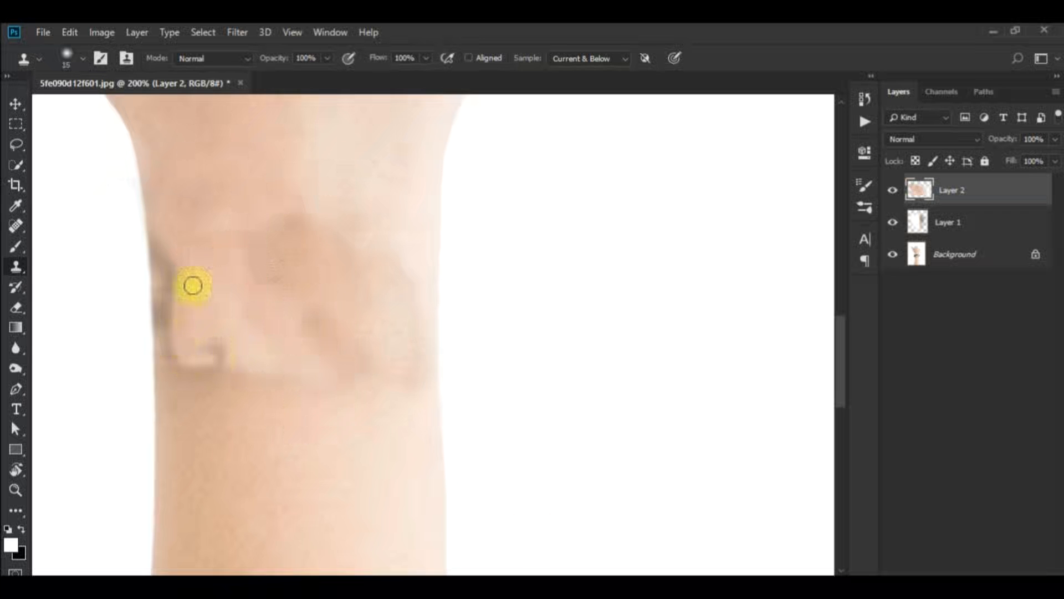
pyautogui.press(']')
pyautogui.press(']')
pyautogui.press(']')
pyautogui.press(']')
pyautogui.press(']')
pyautogui.scroll(3, 338, 452)
pyautogui.scroll(-4, 333, 446)
pyautogui.keyDown('alt'); pyautogui.click(279, 442); pyautogui.keyUp('alt')
pyautogui.press(']')
pyautogui.press(']')
pyautogui.moveTo(315, 336)
pyautogui.mouseDown()
pyautogui.moveTo(239, 322)
pyautogui.moveTo(221, 293)
pyautogui.moveTo(348, 240)
pyautogui.moveTo(379, 324)
pyautogui.moveTo(296, 204)
pyautogui.moveTo(226, 263)
pyautogui.moveTo(226, 345)
pyautogui.moveTo(329, 277)
pyautogui.moveTo(229, 300)
pyautogui.moveTo(219, 335)
pyautogui.moveTo(274, 322)
pyautogui.moveTo(273, 276)
pyautogui.moveTo(351, 261)
pyautogui.moveTo(386, 313)
pyautogui.moveTo(257, 413)
pyautogui.mouseUp()
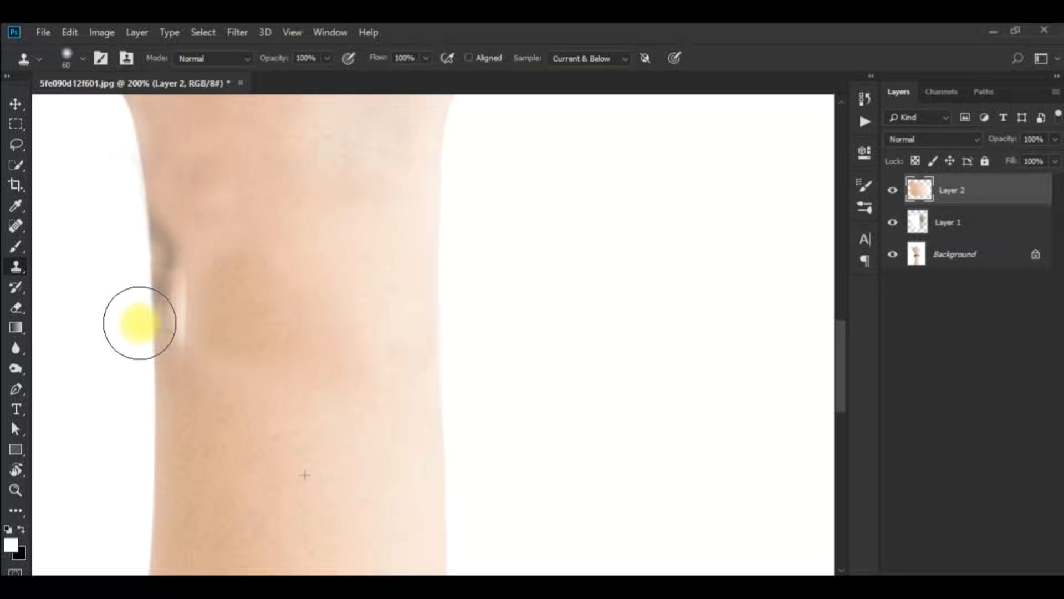
# Clone forearm skin over the dark remnants inside the wrist's left edge, reducing the brush size to 20.
pyautogui.press('[')
pyautogui.press('[')
pyautogui.press('[')
pyautogui.keyDown('alt'); pyautogui.click(186, 434); pyautogui.keyUp('alt')
pyautogui.moveTo(176, 327)
pyautogui.mouseDown()
pyautogui.moveTo(178, 263)
pyautogui.moveTo(171, 240)
pyautogui.moveTo(168, 280)
pyautogui.moveTo(165, 227)
pyautogui.moveTo(166, 273)
pyautogui.moveTo(173, 280)
pyautogui.moveTo(171, 256)
pyautogui.moveTo(194, 287)
pyautogui.moveTo(194, 253)
pyautogui.moveTo(194, 330)
pyautogui.mouseUp()
pyautogui.press('[')
pyautogui.click(395, 271)
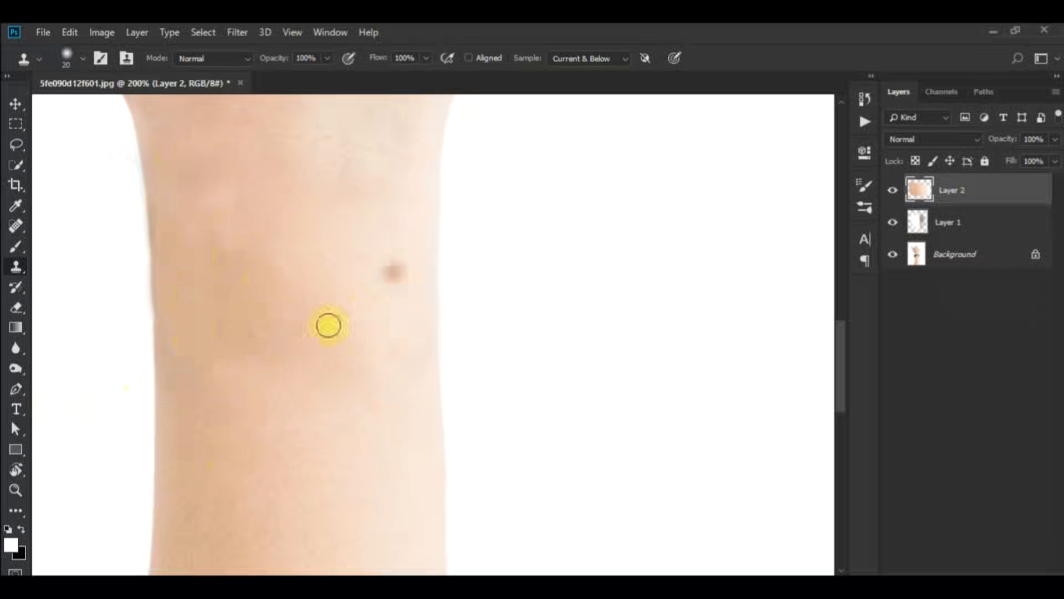
pyautogui.hotkey('ctrl', 'z')
pyautogui.moveTo(258, 238)
pyautogui.mouseDown()
pyautogui.moveTo(235, 244)
pyautogui.moveTo(166, 321)
pyautogui.mouseUp()
# Clone white background along the wrist's left contour with a brush of size 9 to clean up its edge.
pyautogui.keyDown('alt'); pyautogui.click(78, 305); pyautogui.keyUp('alt')
pyautogui.press('[')
pyautogui.press('[')
pyautogui.press('[')
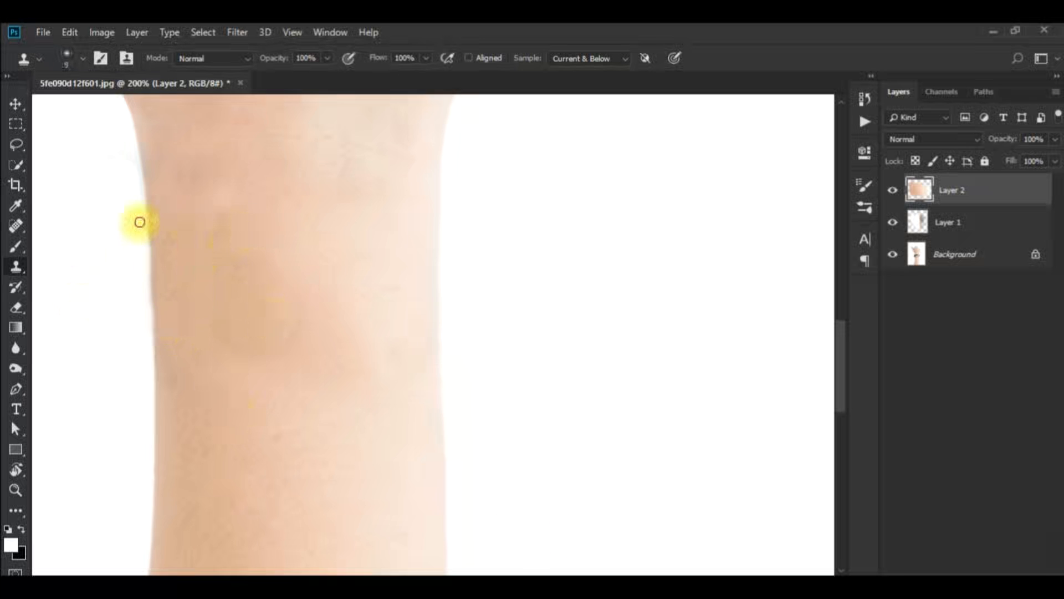
pyautogui.moveTo(138, 222); pyautogui.dragTo(145, 306)
pyautogui.hotkey('ctrl', 'z')
pyautogui.moveTo(144, 265)
pyautogui.mouseDown()
pyautogui.moveTo(165, 270)
pyautogui.moveTo(147, 319)
pyautogui.mouseUp()
pyautogui.moveTo(142, 225); pyautogui.dragTo(143, 247)
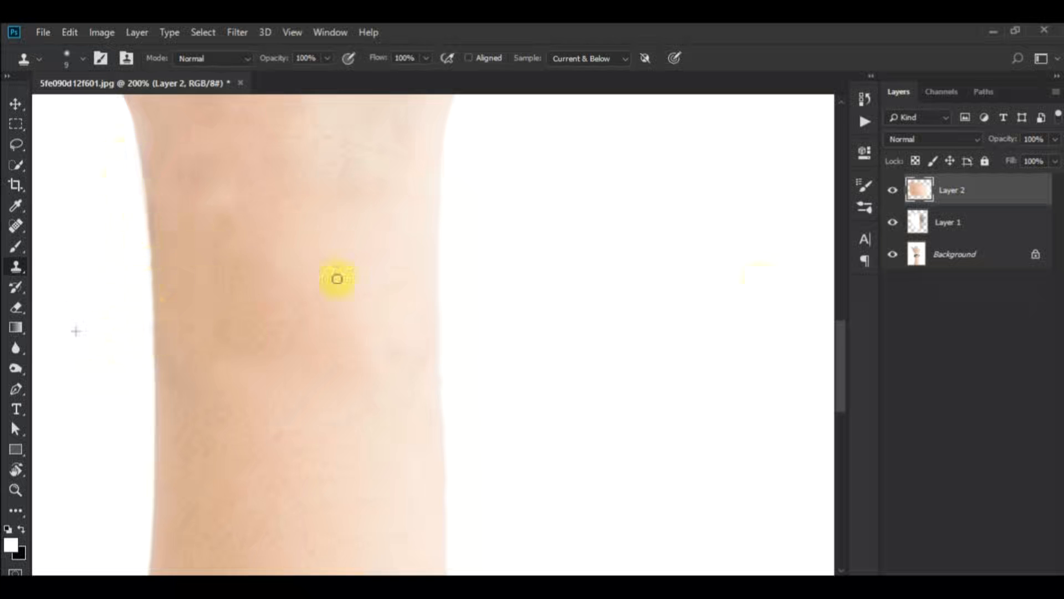
# Blend the uneven skin tones where the band was by cloning nearby wrist skin with a brush of size 45.
pyautogui.hotkey('ctrl', '0')
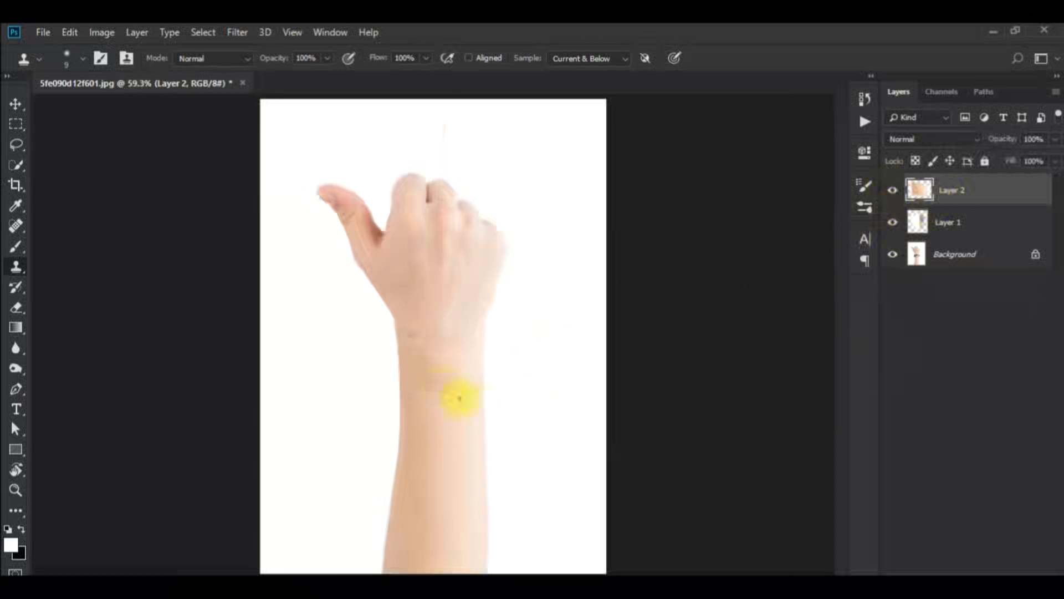
pyautogui.press(']')
pyautogui.press(']')
pyautogui.press(']')
pyautogui.press(']')
pyautogui.press(']')
pyautogui.press(']')
pyautogui.press(']')
pyautogui.press(']')
pyautogui.keyDown('alt'); pyautogui.click(444, 365); pyautogui.keyUp('alt')
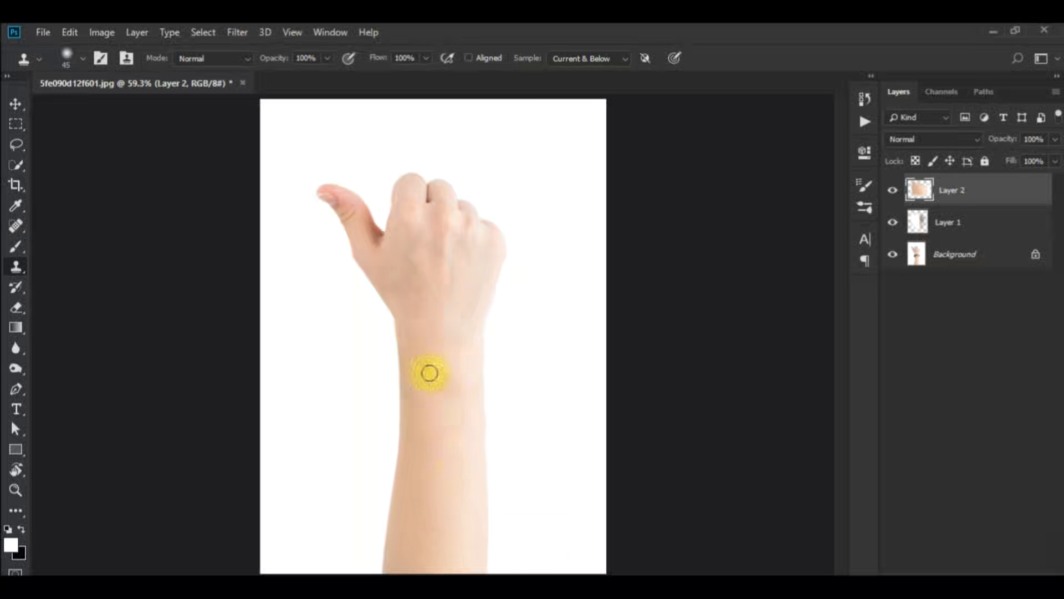
# Group Layer 1 and Layer 2, and toggle the group's visibility to compare the photo before and after the retouch.
pyautogui.keyDown('ctrl'); pyautogui.click(947, 225); pyautogui.keyUp('ctrl')
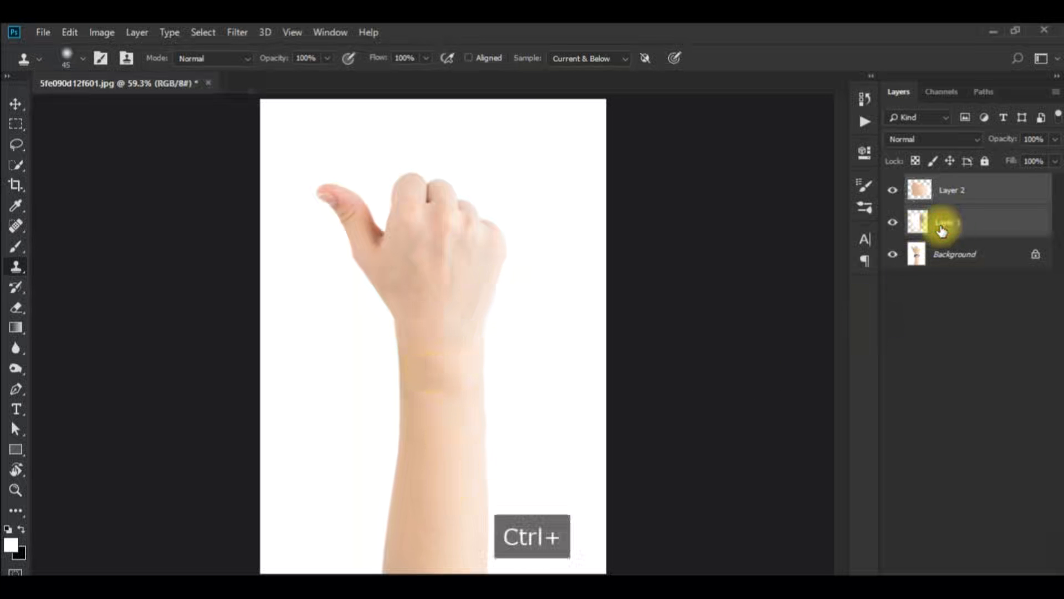
pyautogui.hotkey('ctrl', 'g')
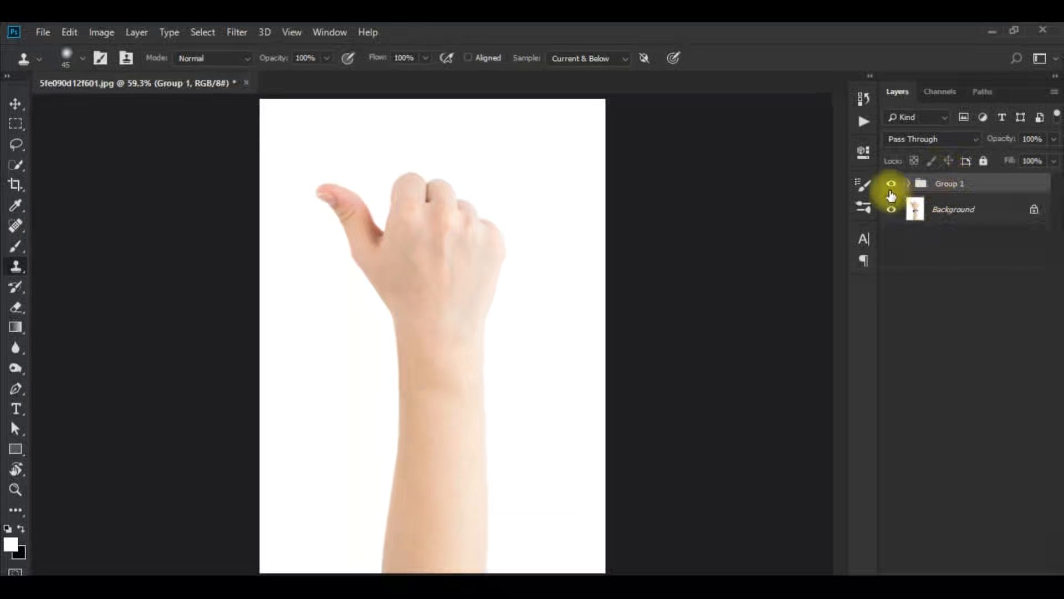
pyautogui.click(891, 183)
pyautogui.click(892, 184)
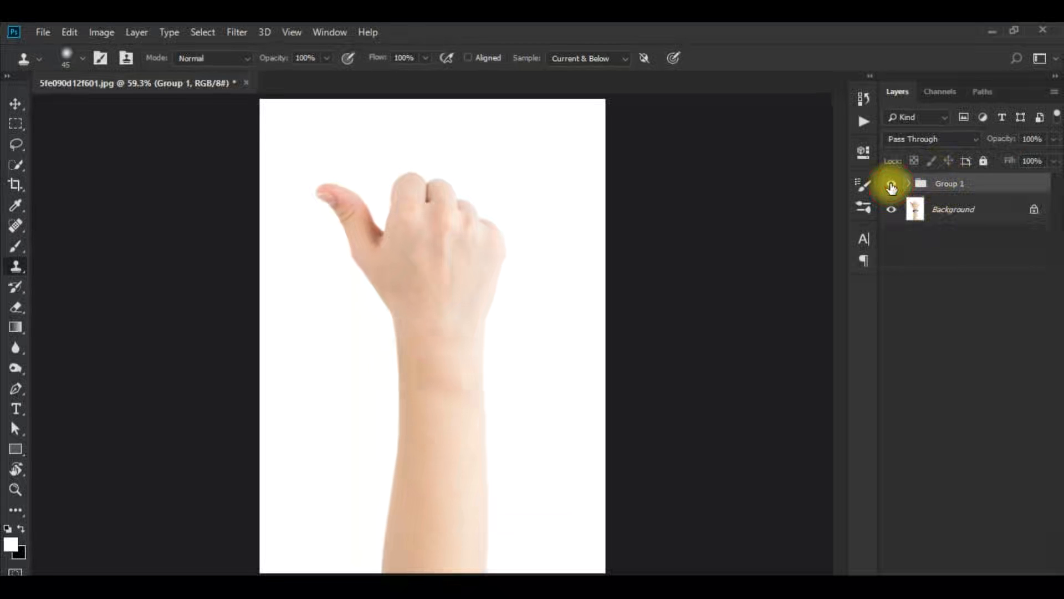
pyautogui.click(892, 185)
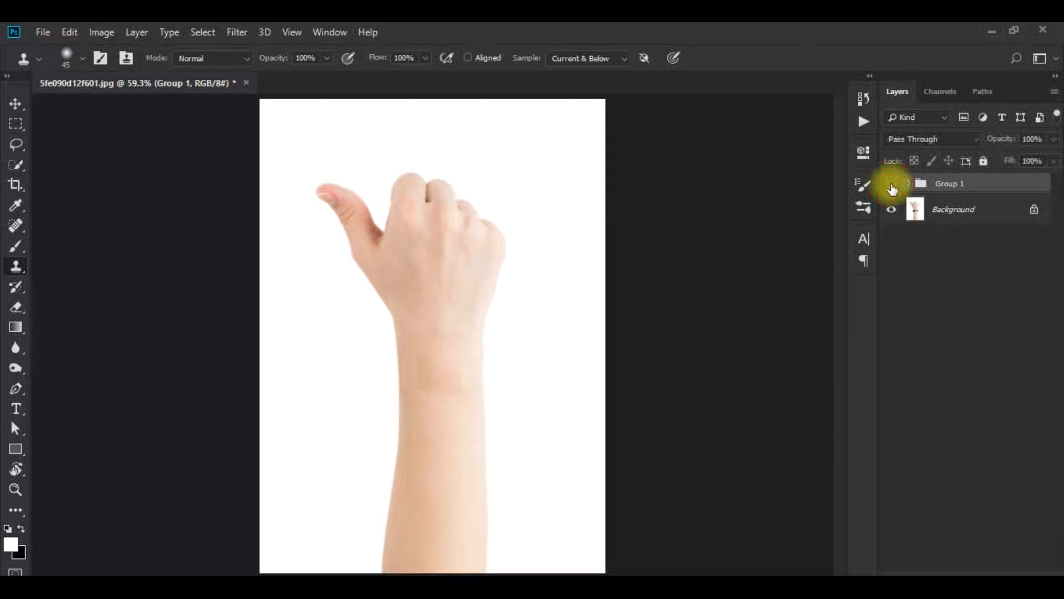
pyautogui.click(891, 184)
pyautogui.click(891, 184)
pyautogui.click(892, 186)
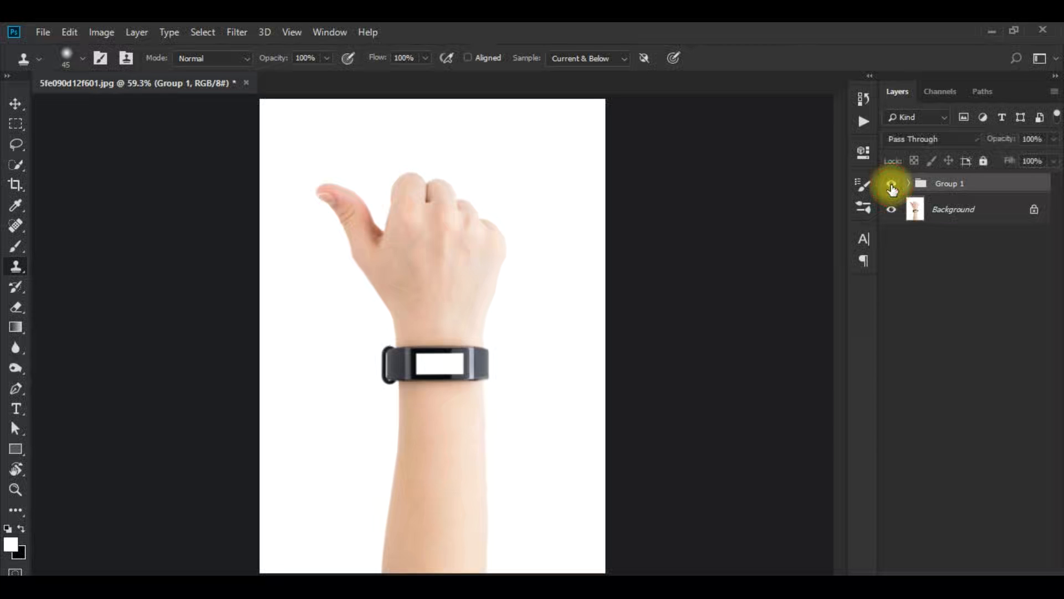
pyautogui.click(892, 187)
pyautogui.click(894, 189)
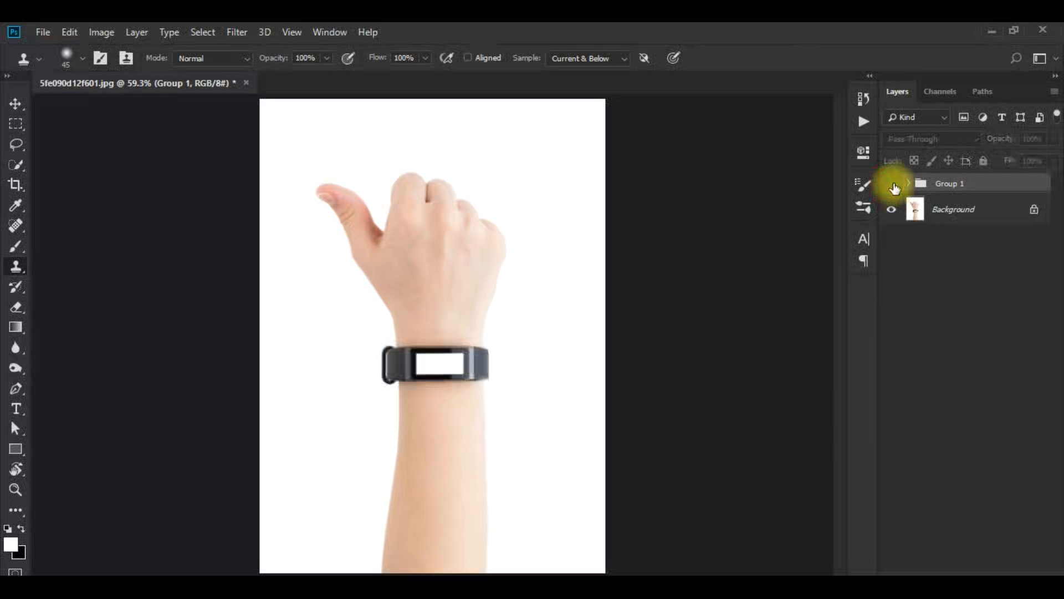
pyautogui.click(892, 188)
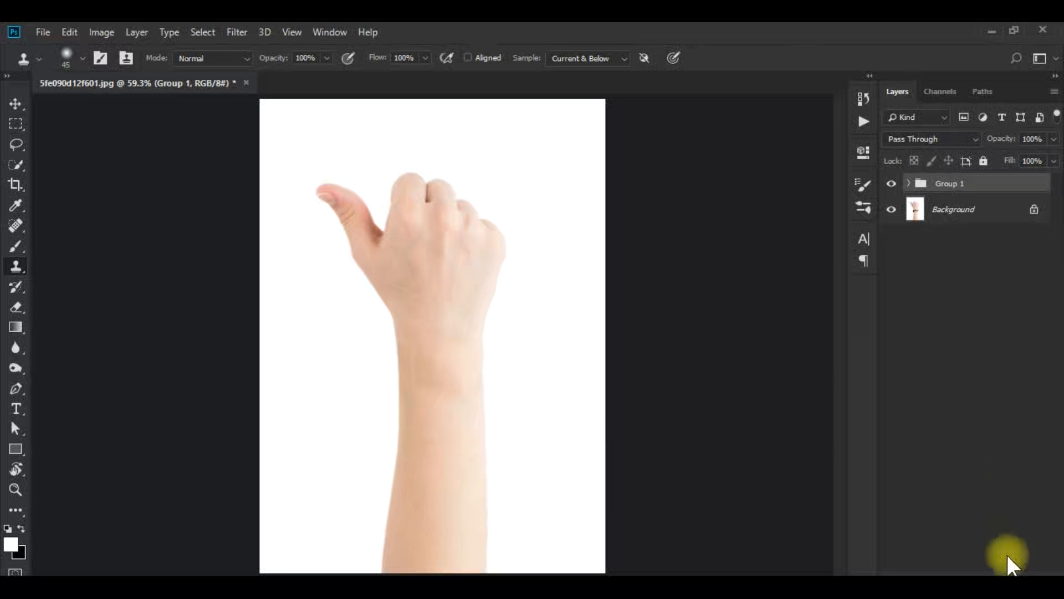